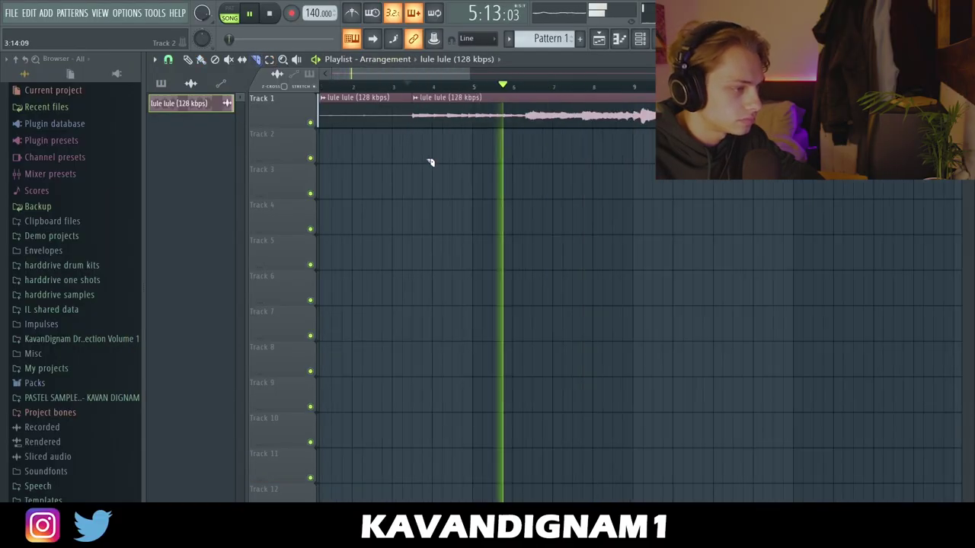
# Step: Delete the quiet intro piece of the sample on Track 1 and slice the remaining clip near bar 9
pyautogui.rightClick(365, 114)
pyautogui.scroll(-3, 518, 200)
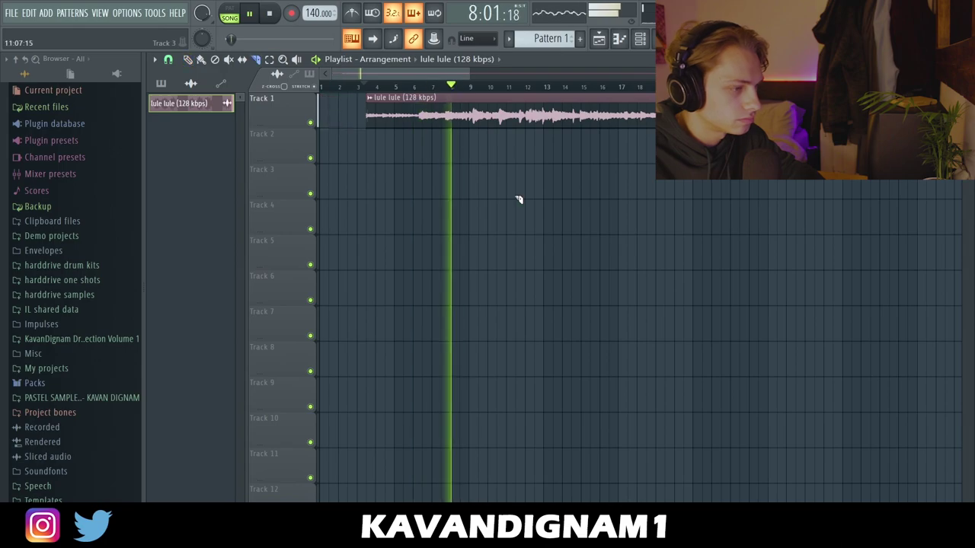
pyautogui.scroll(3, 474, 152)
pyautogui.click(441, 86)
pyautogui.scroll(2, 468, 114)
pyautogui.moveTo(468, 108); pyautogui.dragTo(467, 145)
pyautogui.scroll(-2, 460, 130)
# Step: Slice the sample clip on Track 1 just before bar 15
pyautogui.press('p')
pyautogui.scroll(-3, 454, 122)
pyautogui.press('c')
pyautogui.scroll(3, 476, 135)
pyautogui.scroll(-2, 549, 145)
pyautogui.scroll(2, 521, 142)
pyautogui.moveTo(510, 109); pyautogui.dragTo(510, 146)
pyautogui.scroll(-2, 511, 152)
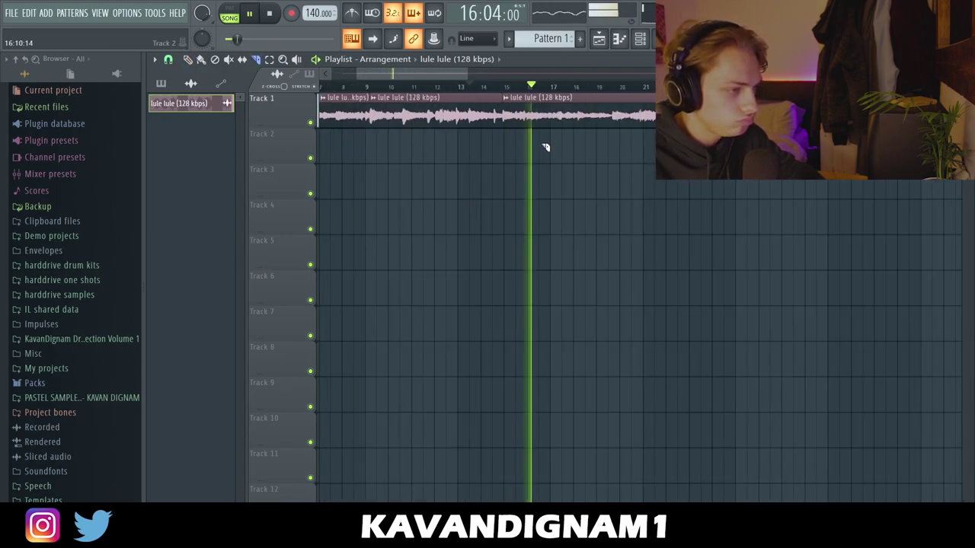
# Step: Cut further slices in the Track 1 sample around bars 15 to 17 and adjust the cut piece
pyautogui.scroll(3, 546, 149)
pyautogui.click(354, 87)
pyautogui.scroll(-1, 483, 145)
pyautogui.moveTo(475, 109); pyautogui.dragTo(475, 144)
pyautogui.scroll(-2, 639, 145)
pyautogui.scroll(3, 624, 139)
pyautogui.moveTo(622, 107); pyautogui.dragTo(622, 138)
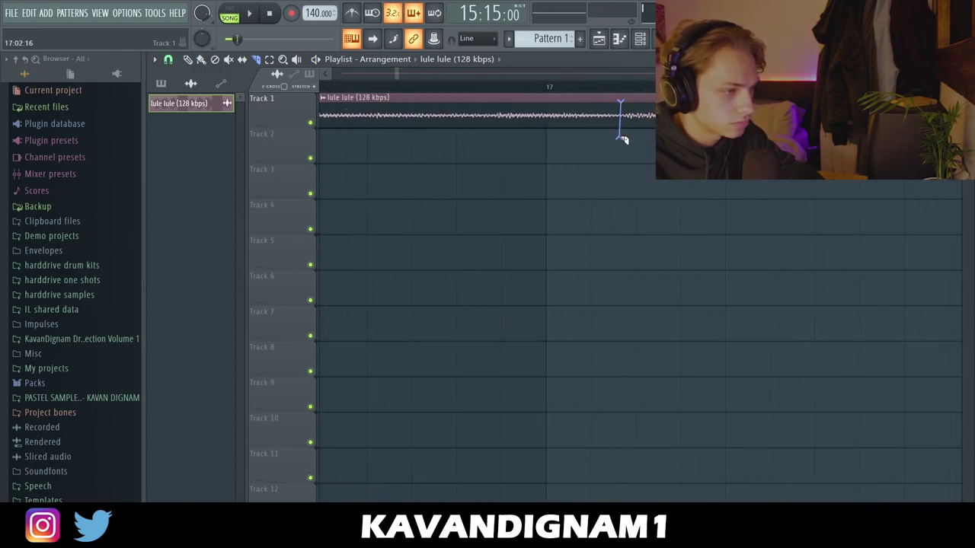
pyautogui.scroll(-3, 627, 139)
pyautogui.scroll(3, 635, 131)
pyautogui.moveTo(633, 103); pyautogui.dragTo(635, 131)
pyautogui.moveTo(430, 102); pyautogui.dragTo(407, 102)
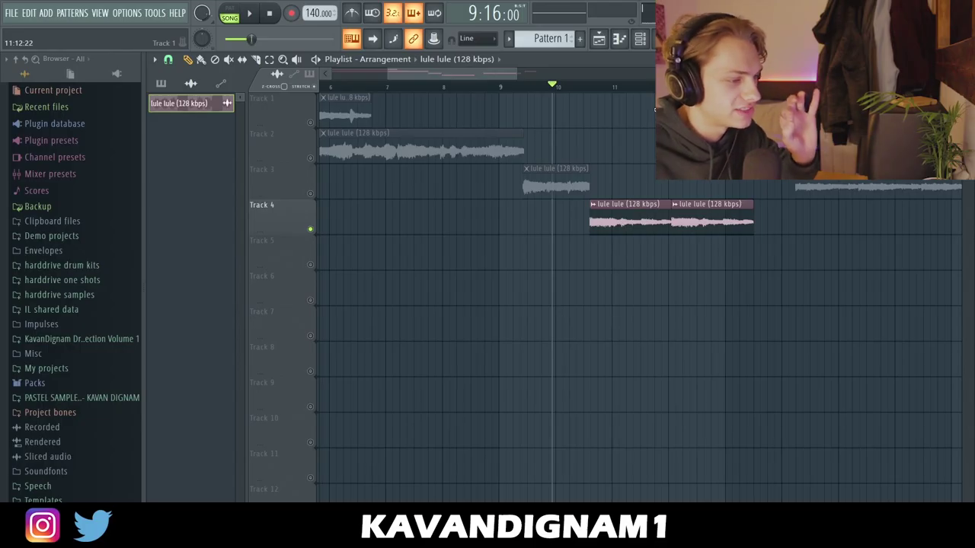
# Step: Unmute Track 3 and play its clips together with the two clips on Track 4
pyautogui.scroll(-3, 674, 198)
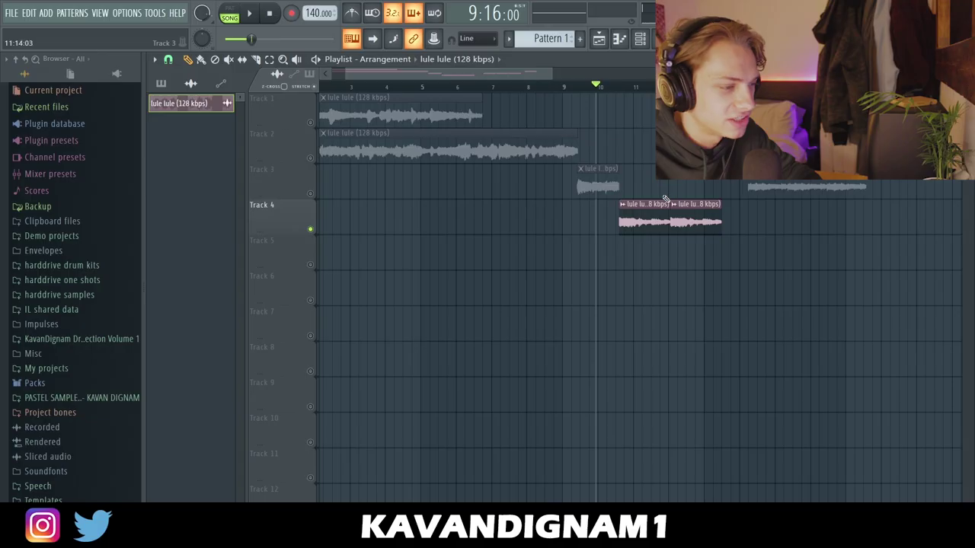
pyautogui.scroll(4, 671, 201)
pyautogui.click(310, 193)
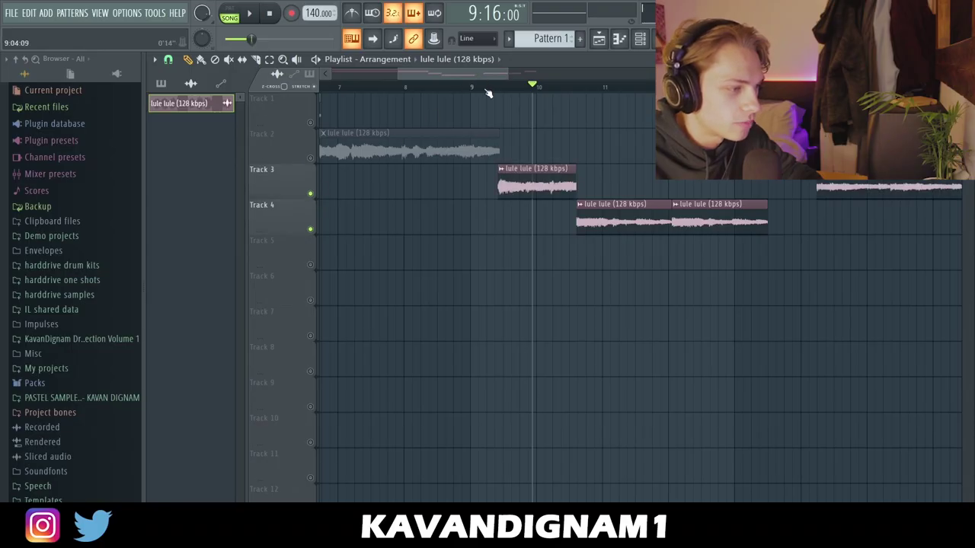
pyautogui.press('space')
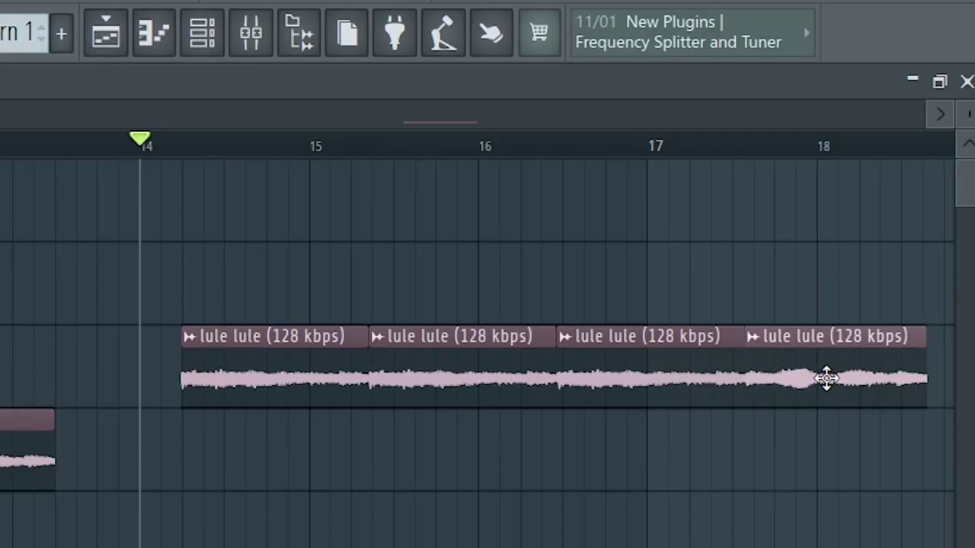
# Step: Play back the sequence of four adjoining clips on Track 3 from bar 14
pyautogui.moveTo(826, 379); pyautogui.dragTo(829, 379)
pyautogui.scroll(3, 801, 398)
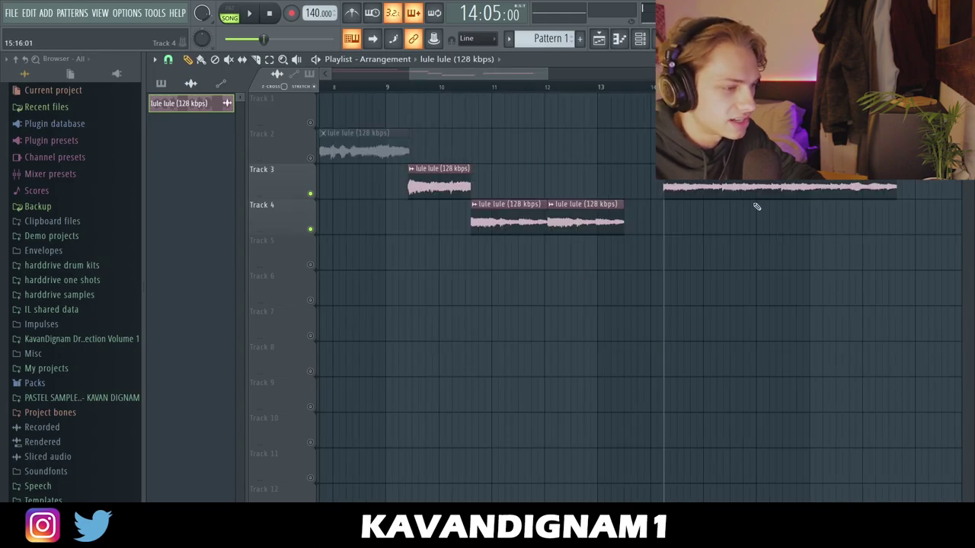
pyautogui.press('space')
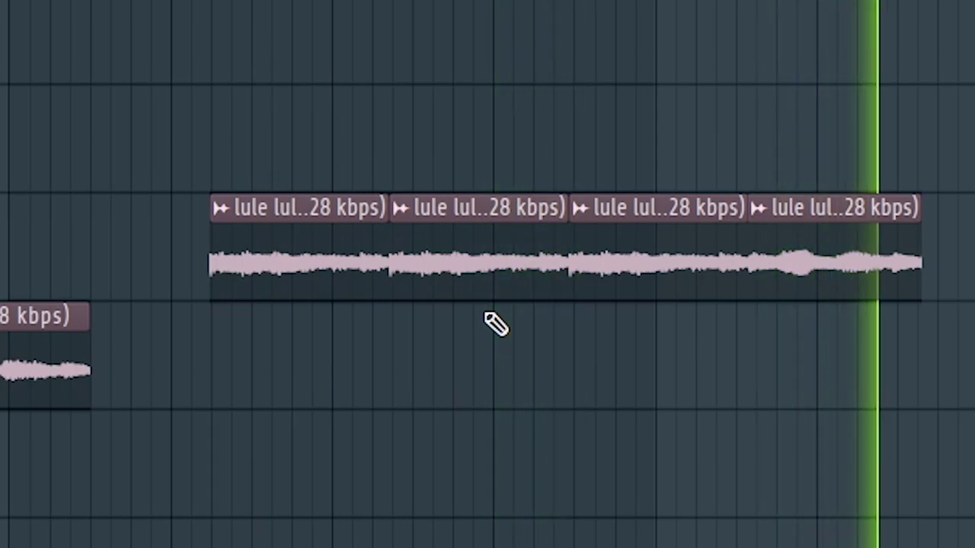
pyautogui.press('space')
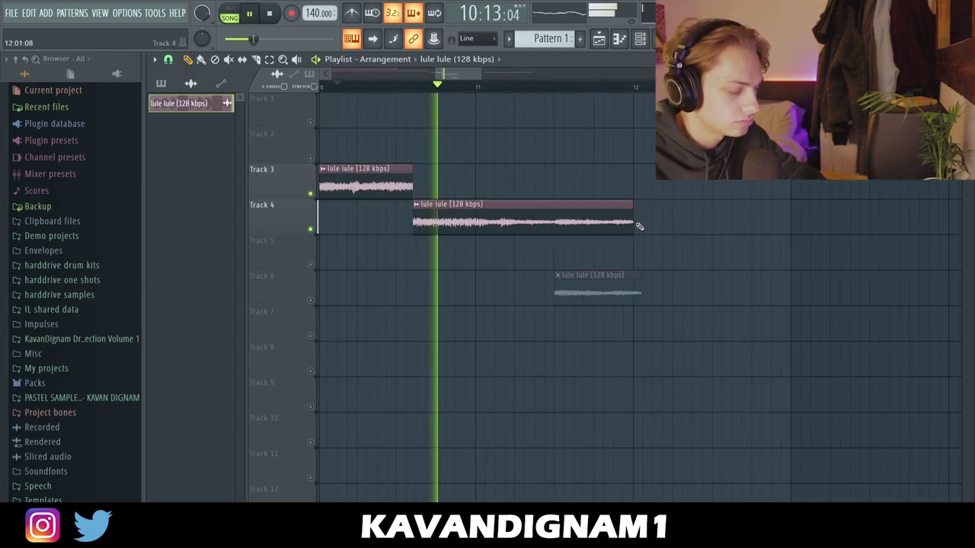
# Step: Reposition the sample chops on Tracks 3 and 4 around bars 10 to 12
pyautogui.moveTo(657, 230); pyautogui.dragTo(523, 185)
pyautogui.scroll(5, 614, 179)
pyautogui.moveTo(671, 219); pyautogui.dragTo(495, 221)
pyautogui.scroll(-5, 529, 240)
pyautogui.moveTo(538, 179); pyautogui.dragTo(630, 179)
pyautogui.moveTo(517, 216); pyautogui.dragTo(567, 214)
# Step: Place short sample chops on Track 5, fine-tune their position and play back the sequence
pyautogui.scroll(3, 580, 220)
pyautogui.click(577, 255)
pyautogui.scroll(3, 572, 247)
pyautogui.scroll(-3, 593, 253)
pyautogui.moveTo(589, 254); pyautogui.dragTo(582, 256)
pyautogui.scroll(2, 583, 256)
pyautogui.scroll(-5, 559, 261)
pyautogui.press('space')
pyautogui.press('space')
pyautogui.click(607, 257)
pyautogui.press('space')
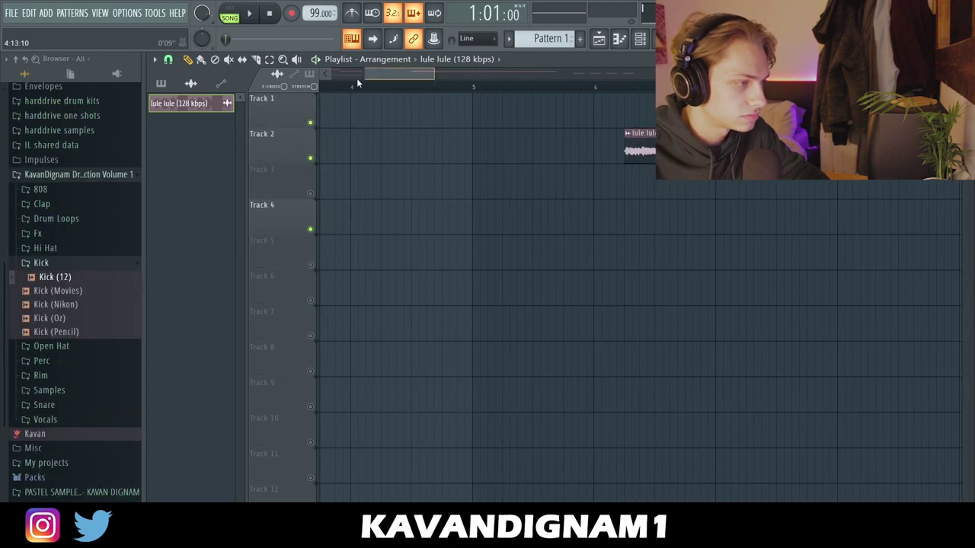
# Step: Make the first sample clip on Track 1 at the start of the song unique
pyautogui.moveTo(316, 77); pyautogui.dragTo(312, 81)
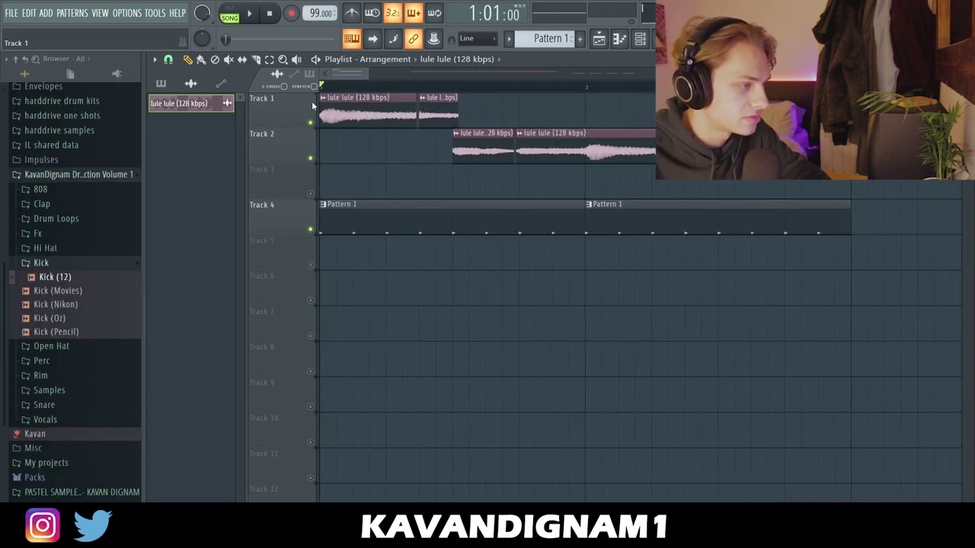
pyautogui.rightClick(324, 101)
pyautogui.click(353, 187)
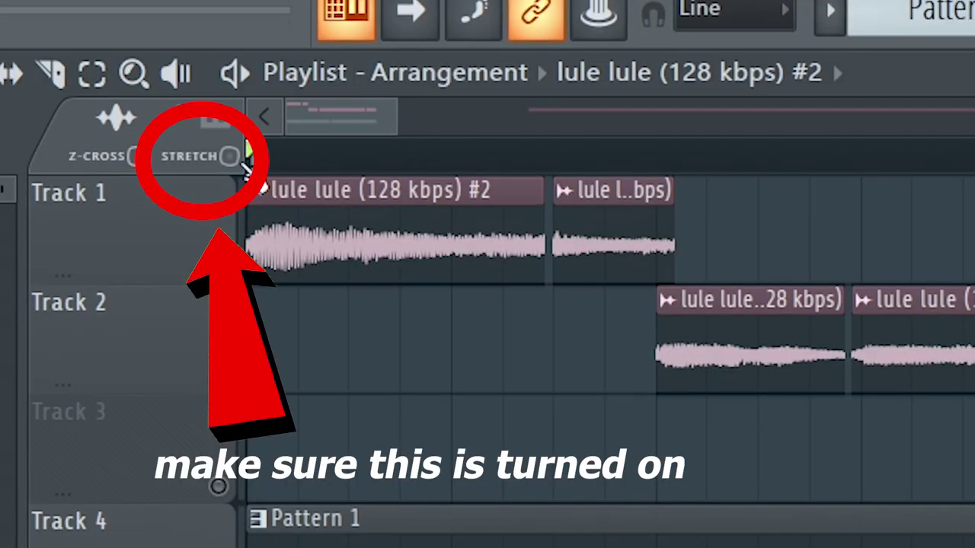
# Step: Enable clip stretching, stretch the first Track 1 clip to close the gap before the next clip, and play the loop
pyautogui.click(314, 86)
pyautogui.scroll(5, 392, 102)
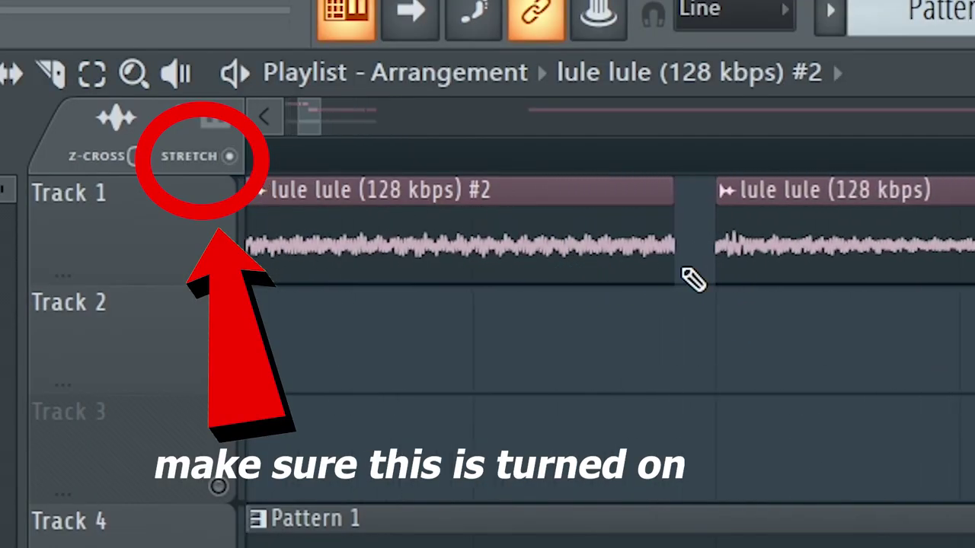
pyautogui.moveTo(665, 253); pyautogui.dragTo(700, 264)
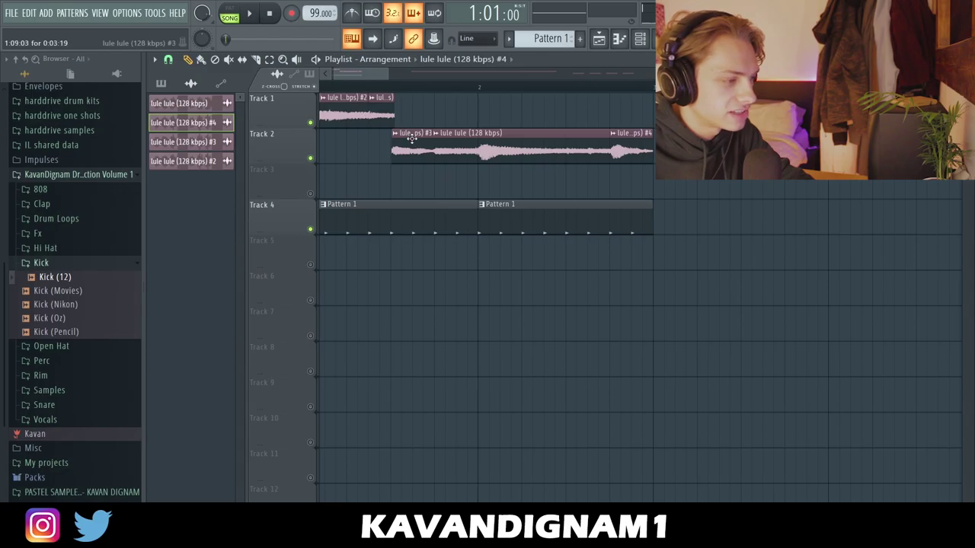
pyautogui.press('space')
pyautogui.scroll(6, 510, 156)
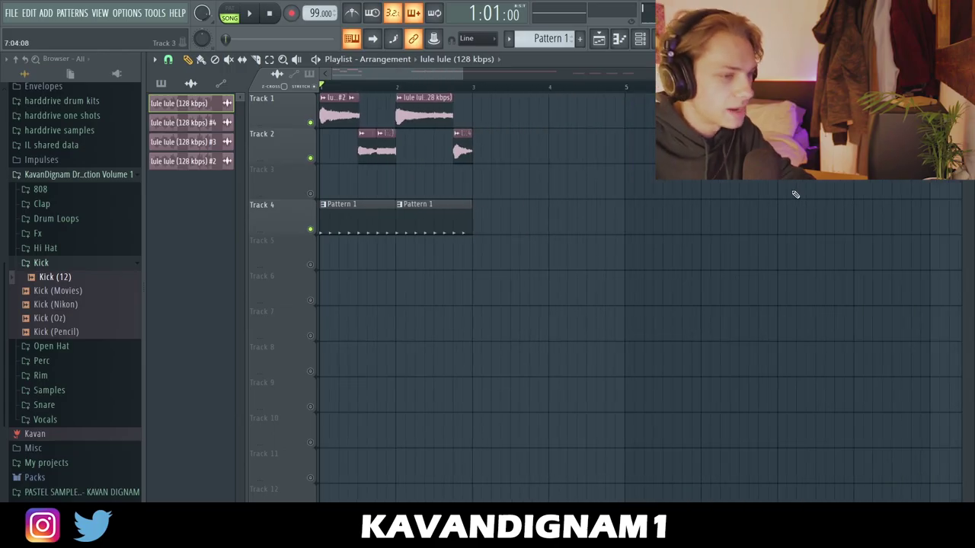
# Step: Make the staggered sample chops on Tracks 3 and 5 at bar 16 unique
pyautogui.scroll(-3, 438, 104)
pyautogui.scroll(-2, 528, 136)
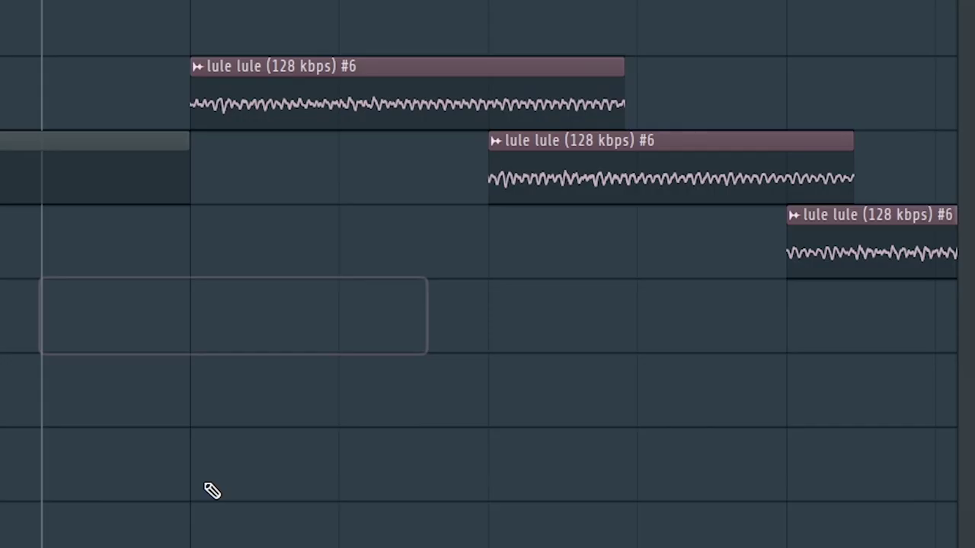
pyautogui.scroll(-4, 507, 518)
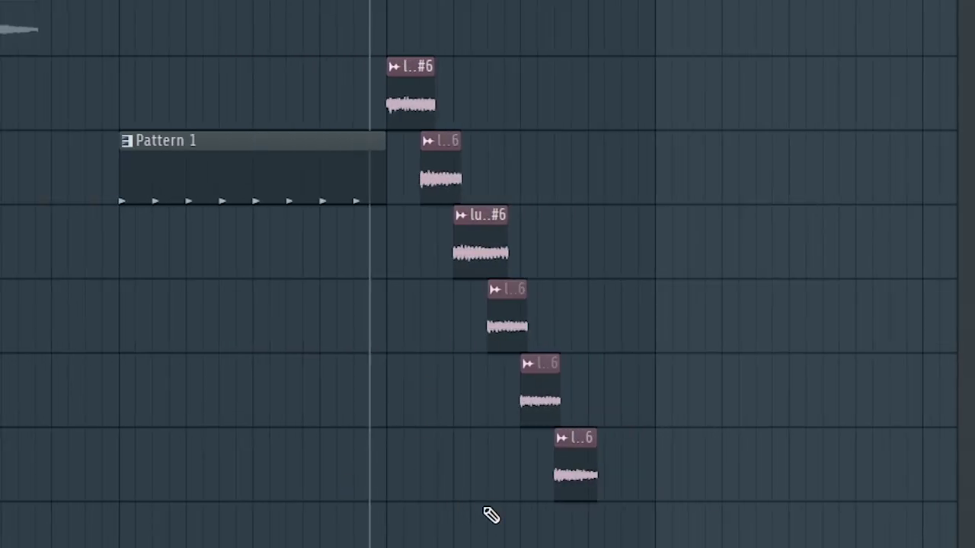
pyautogui.scroll(2, 443, 465)
pyautogui.scroll(1, 439, 461)
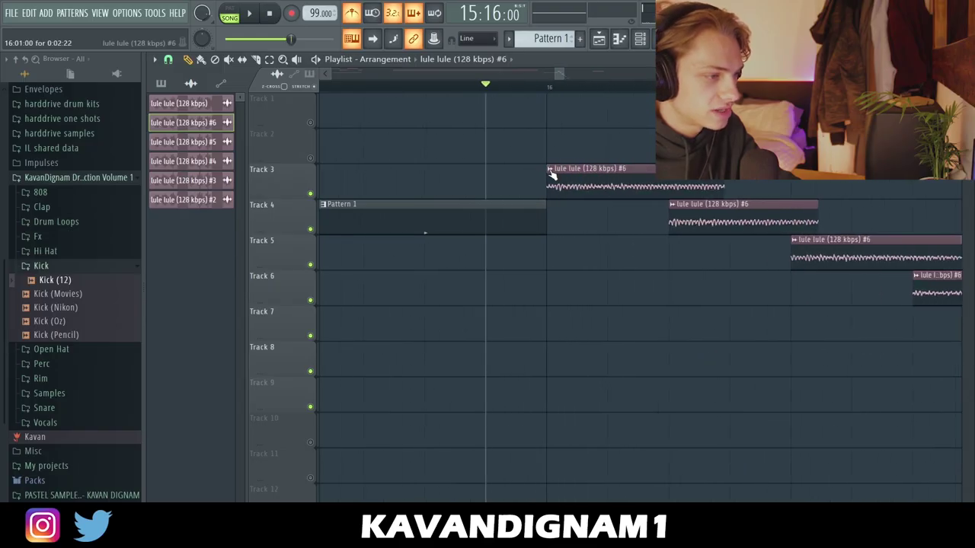
pyautogui.click(550, 171)
pyautogui.click(601, 257)
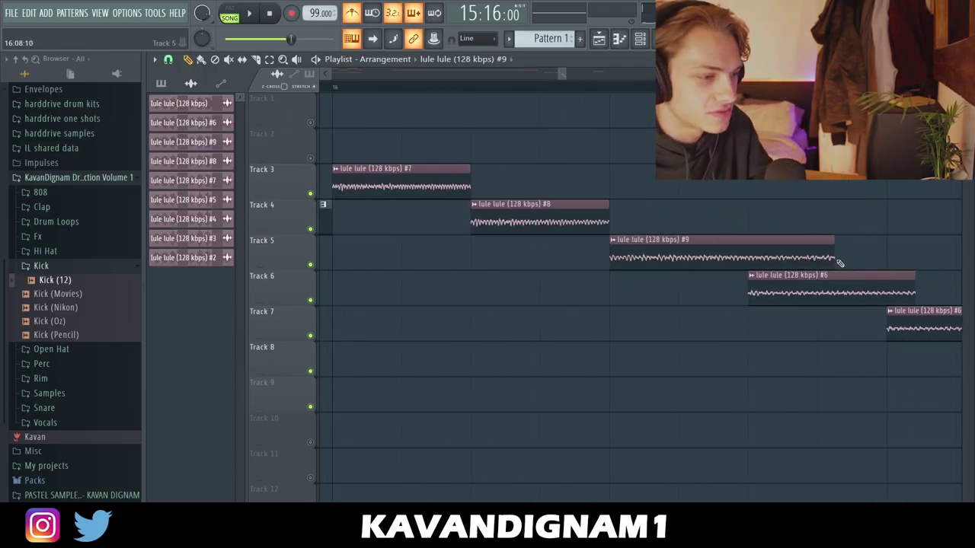
pyautogui.click(604, 236)
pyautogui.click(656, 326)
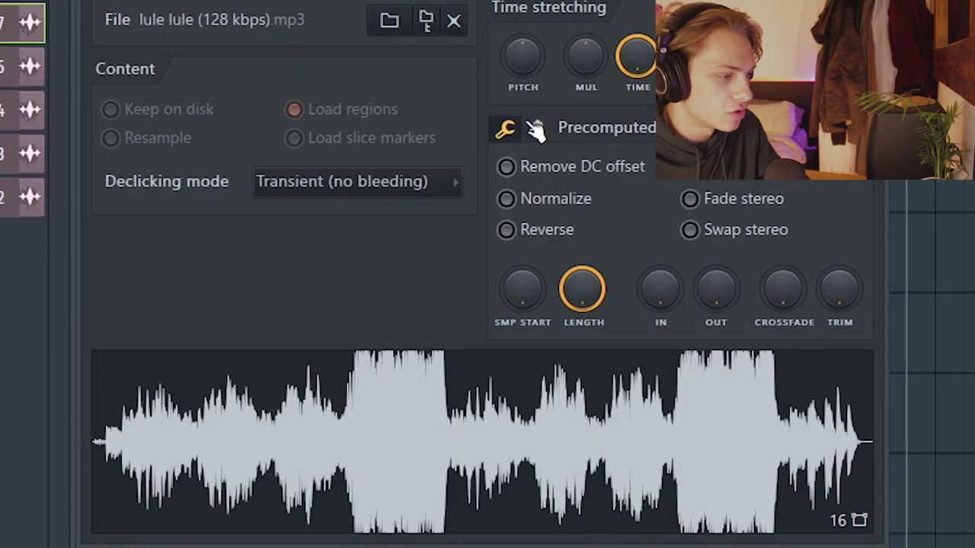
# Step: Change the declicking mode of the #7 chop and open the settings of the #8 chop
pyautogui.click(357, 196)
pyautogui.click(334, 294)
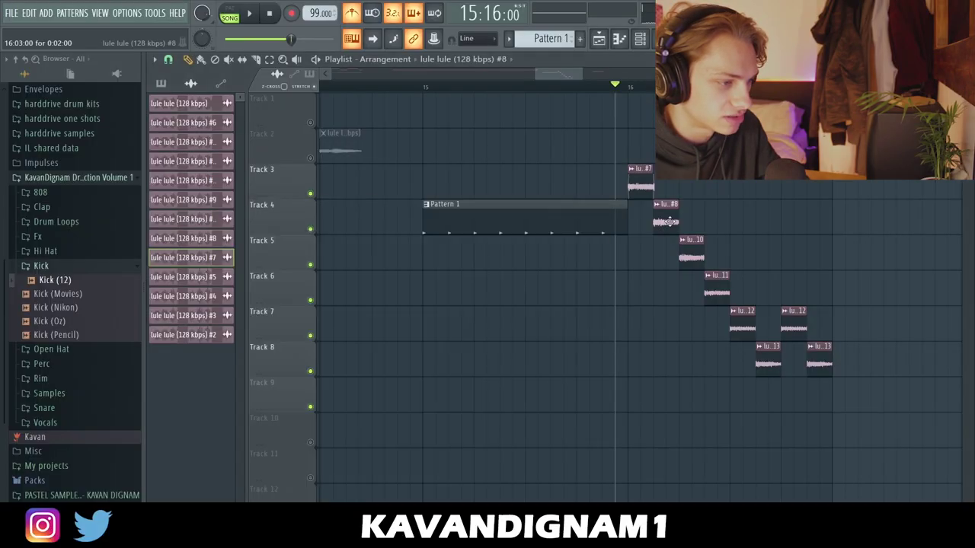
pyautogui.doubleClick(667, 222)
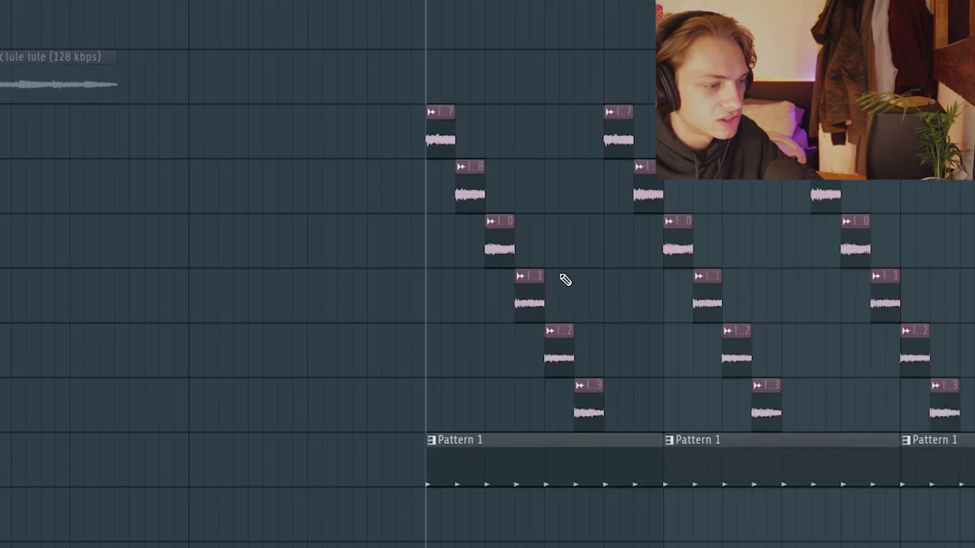
# Step: Select the repeated chops that follow the first six-chop run
pyautogui.scroll(3, 573, 326)
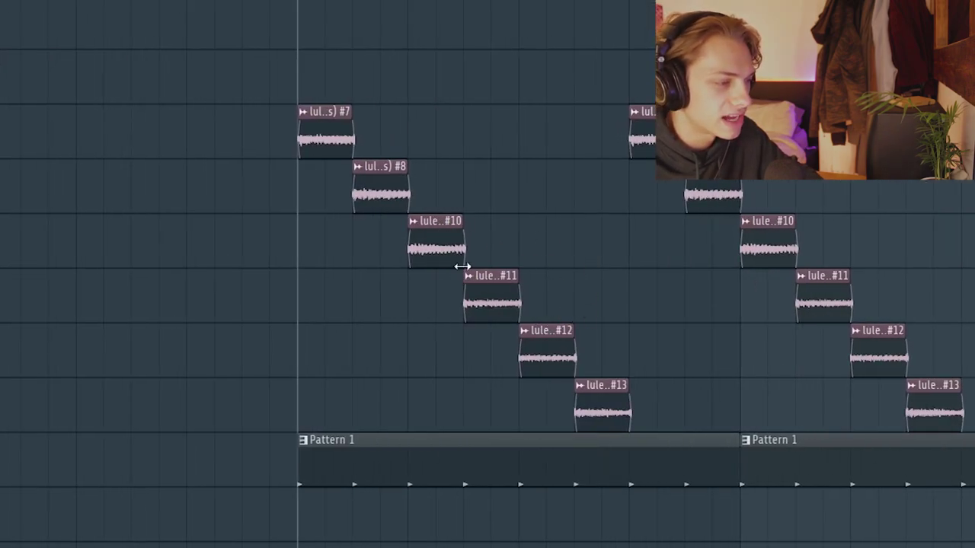
pyautogui.moveTo(829, 482); pyautogui.dragTo(666, 190)
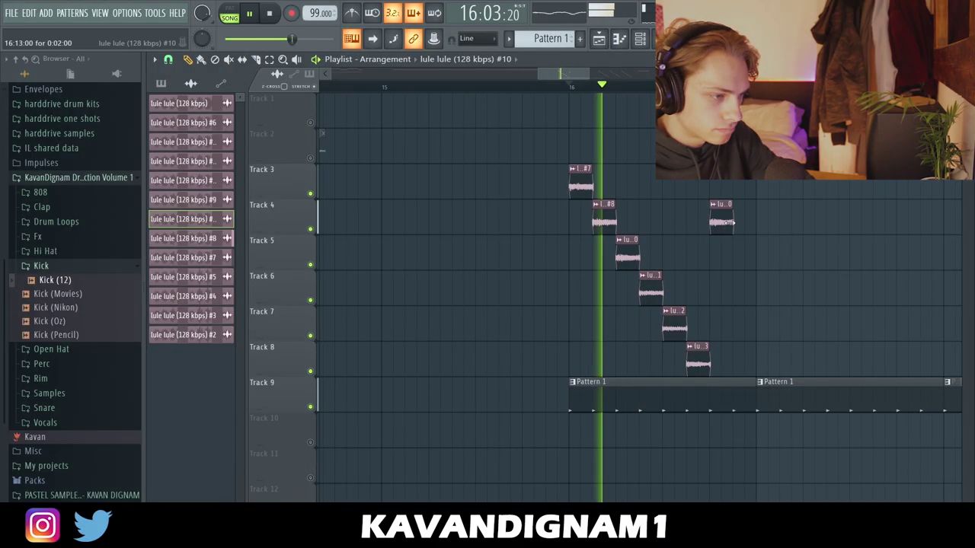
pyautogui.moveTo(727, 223); pyautogui.dragTo(721, 361)
pyautogui.click(742, 285)
pyautogui.press('space')
pyautogui.moveTo(744, 301); pyautogui.dragTo(744, 336)
pyautogui.rightClick(719, 353)
pyautogui.rightClick(744, 319)
# Step: Fill the last two slots of bar 16 with copies of the Track 7 and Track 8 chops, placed on Tracks 7 and 6
pyautogui.click(674, 321)
pyautogui.click(720, 320)
pyautogui.click(697, 356)
pyautogui.click(744, 289)
pyautogui.press('space')
pyautogui.press('space')
# Step: Duplicate the bar 16 chop run into bar 17 and place a closing chop on Track 8
pyautogui.moveTo(754, 363); pyautogui.dragTo(560, 159)
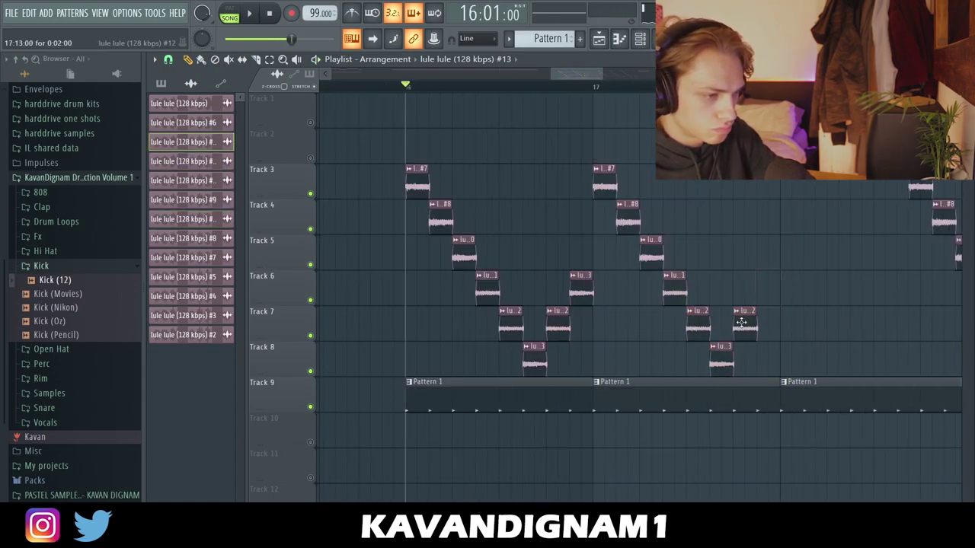
pyautogui.click(741, 322)
pyautogui.click(769, 358)
pyautogui.press('space')
pyautogui.scroll(-6, 792, 332)
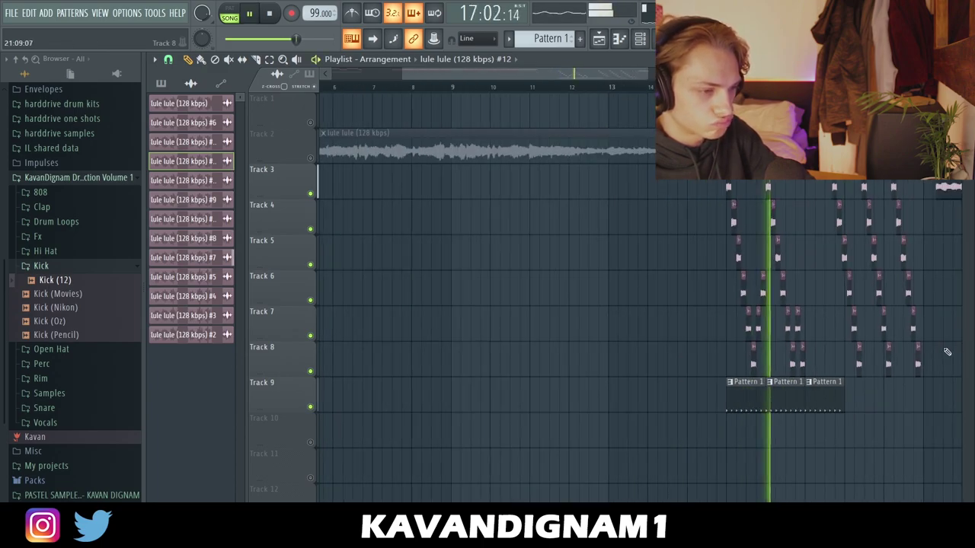
pyautogui.scroll(4, 943, 352)
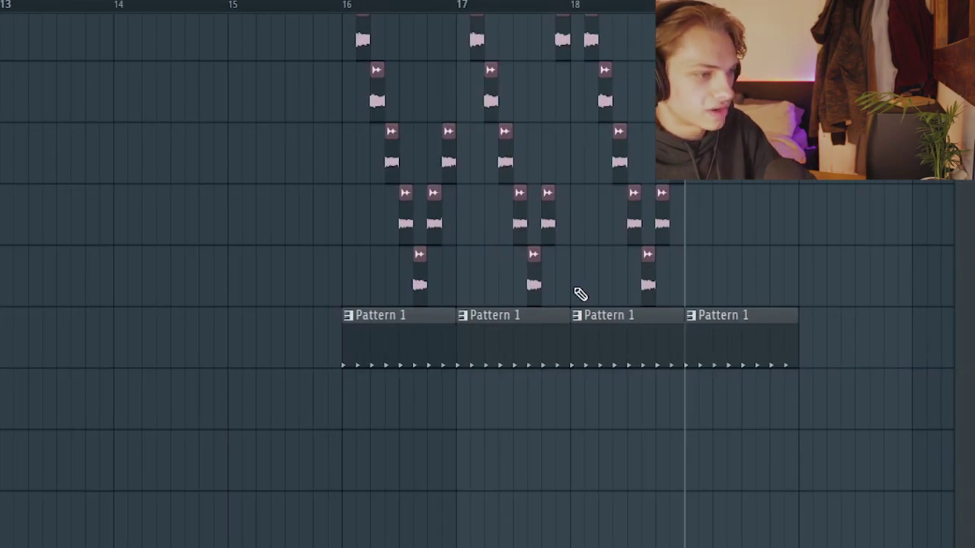
pyautogui.scroll(3, 609, 288)
pyautogui.scroll(-4, 764, 283)
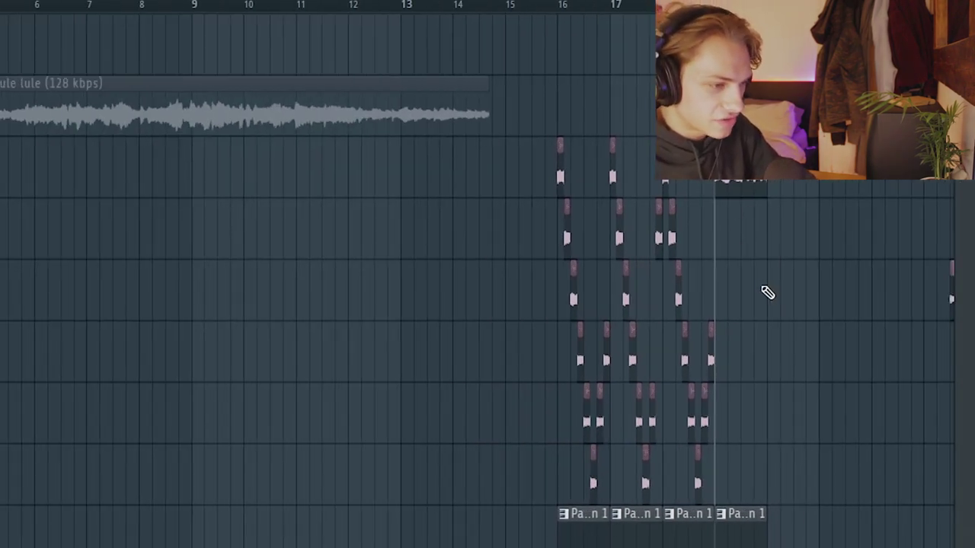
pyautogui.scroll(6, 754, 289)
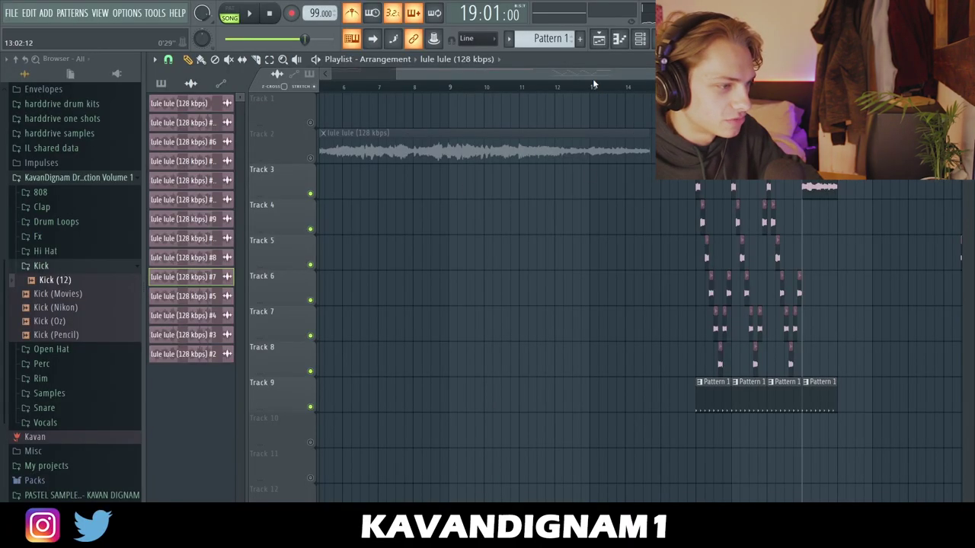
pyautogui.hscroll(-4, 930, 252)
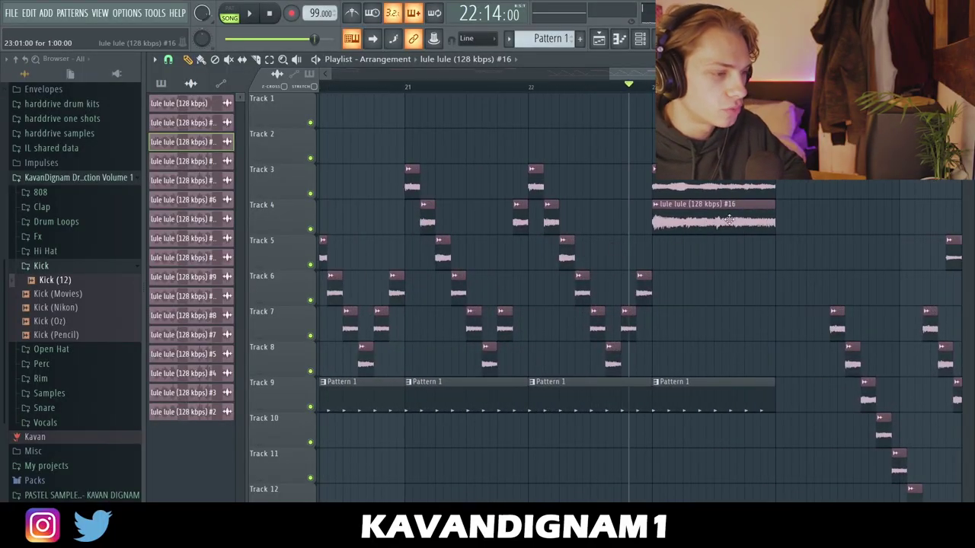
# Step: Delete the leftover staggered chops beyond bar 24
pyautogui.scroll(-8, 724, 247)
pyautogui.scroll(-5, 786, 366)
pyautogui.moveTo(816, 373); pyautogui.dragTo(711, 146)
pyautogui.press('Delete')
pyautogui.scroll(8, 708, 243)
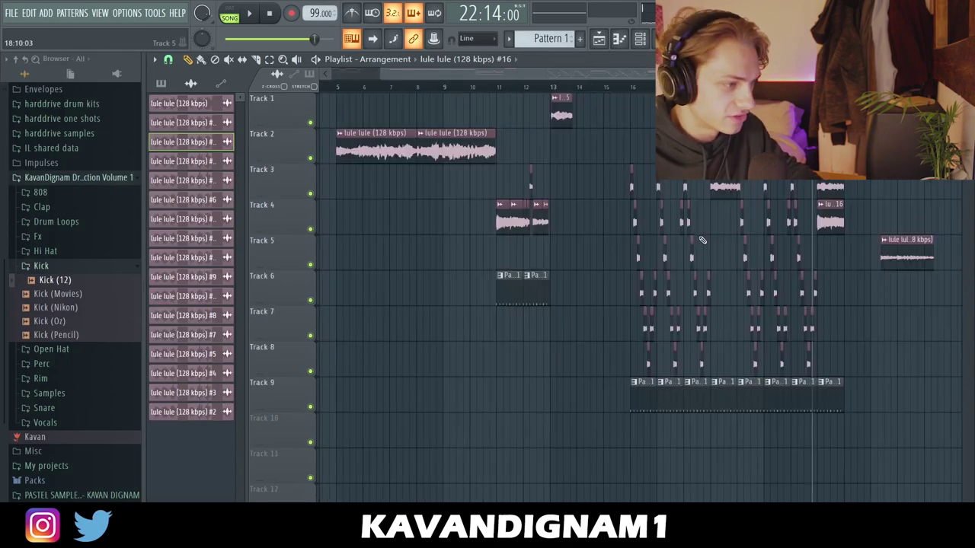
# Step: Render the master output of the selected section from bar 16 to bar 24 as an audio clip
pyautogui.scroll(-2, 419, 186)
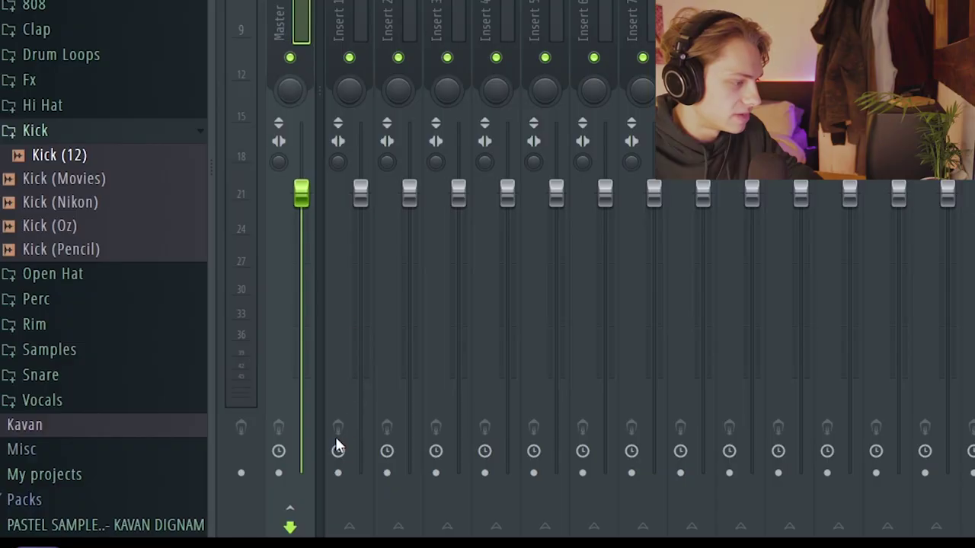
pyautogui.hotkey('ctrl', 'r')
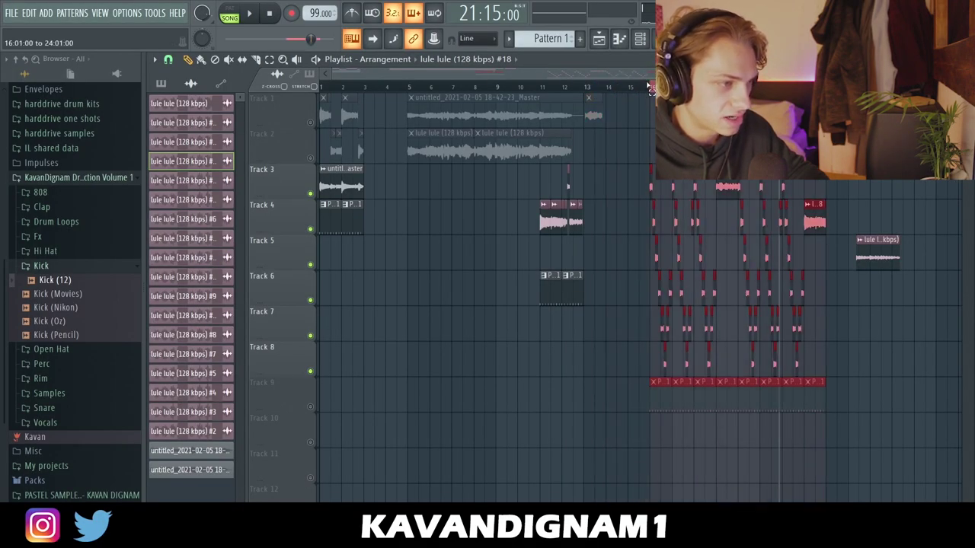
pyautogui.press('F9')
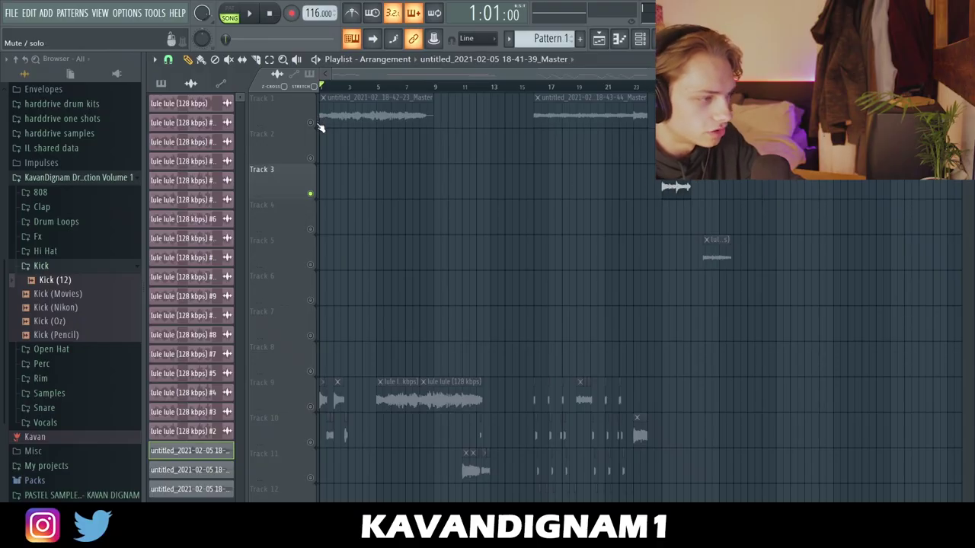
# Step: Unmute Track 1 in the playlist
pyautogui.click(319, 125)
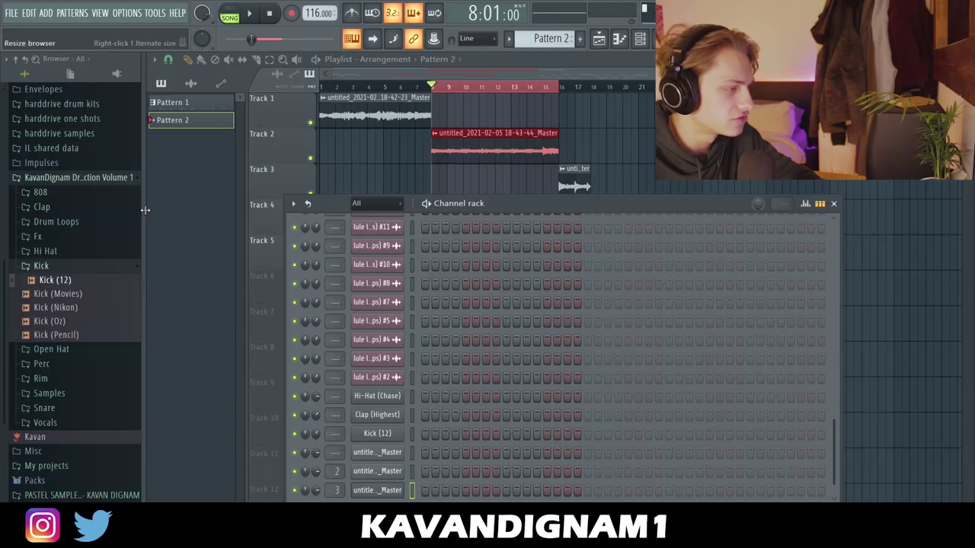
# Step: Widen the browser, and replace the open Kick folder with the Rim folder of KavanDignam Drum Collection Volume 1
pyautogui.moveTo(144, 209); pyautogui.dragTo(233, 217)
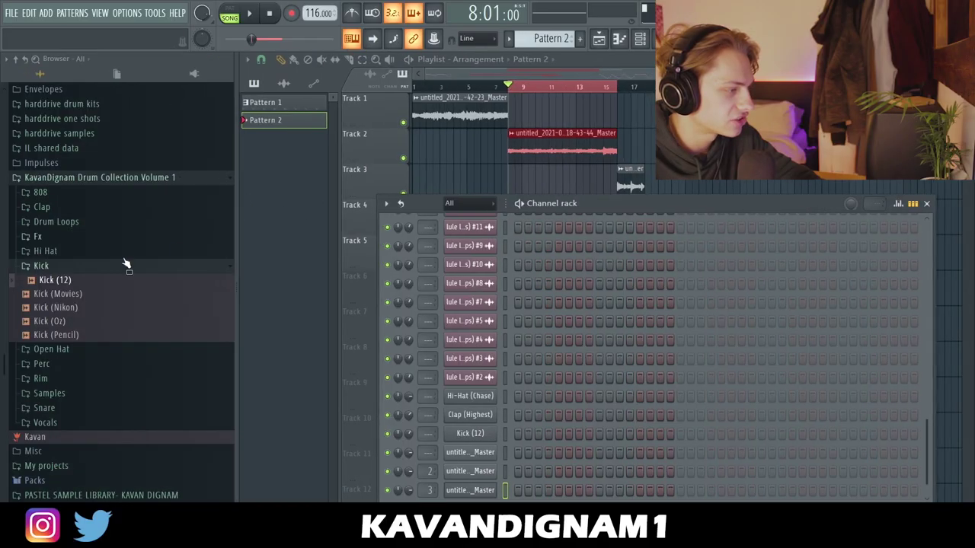
pyautogui.click(41, 266)
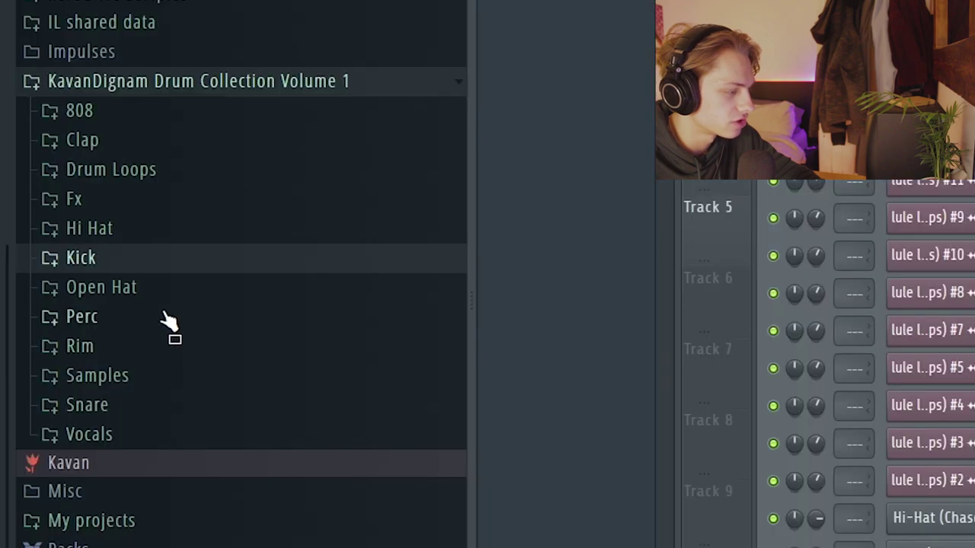
pyautogui.click(98, 352)
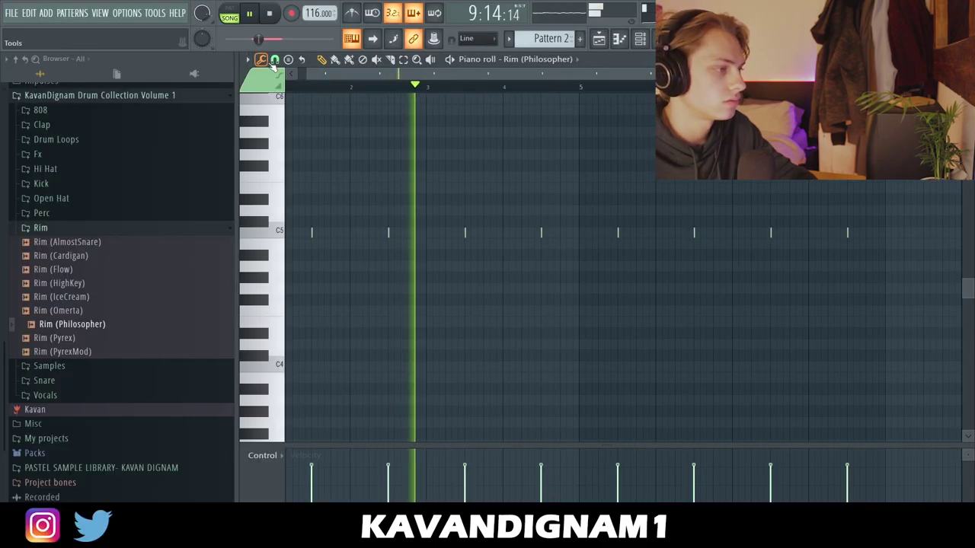
# Step: Set the piano roll's snap to Line for the Rim (Philosopher) pattern
pyautogui.click(275, 59)
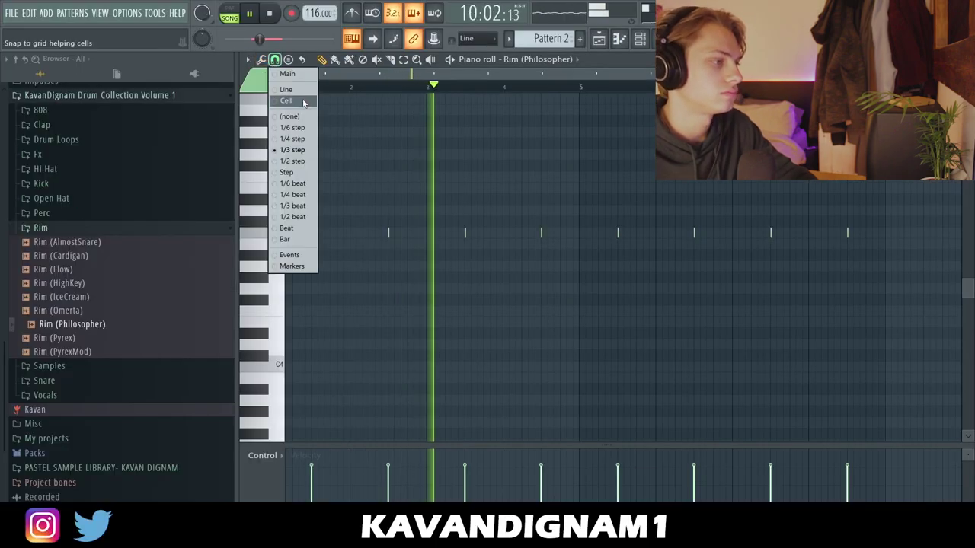
pyautogui.click(301, 91)
# Step: Fill the Hi-Hat (Chase) #2 channel with a hit on every 2 steps and play the result
pyautogui.click(640, 39)
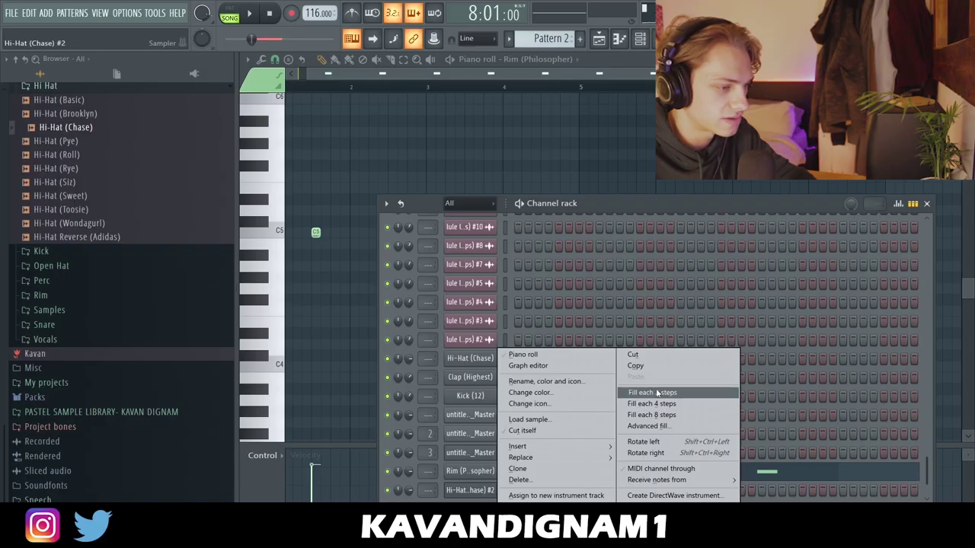
pyautogui.click(657, 392)
pyautogui.press('space')
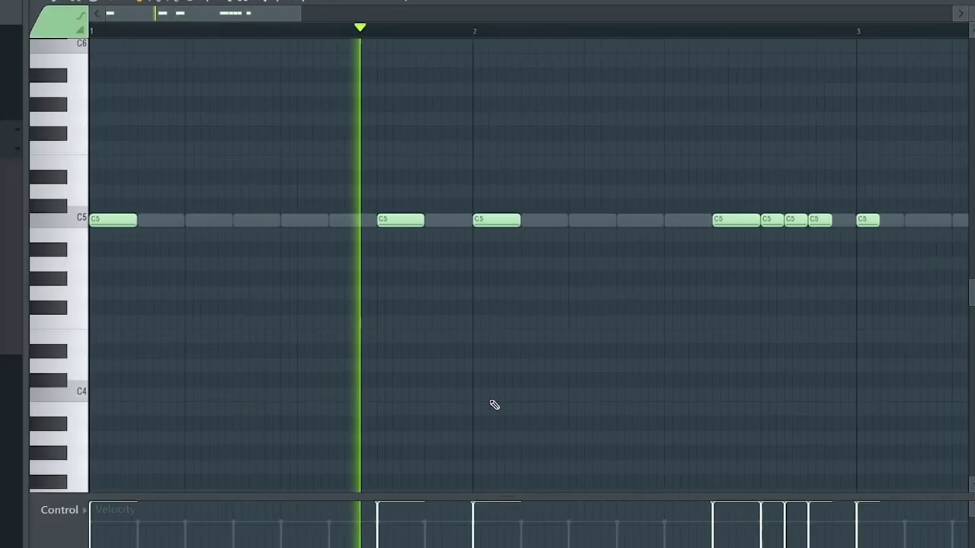
# Step: Add three C5 notes in bar 4, at beats 1, 2.5 and 4, and select bars 1 to 4
pyautogui.scroll(-2, 494, 404)
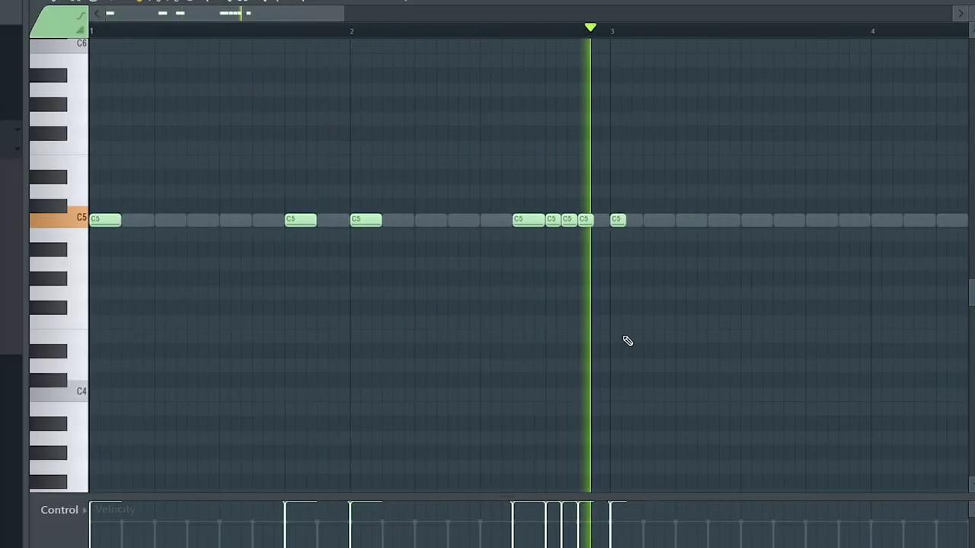
pyautogui.scroll(-1, 698, 302)
pyautogui.scroll(3, 715, 278)
pyautogui.click(741, 219)
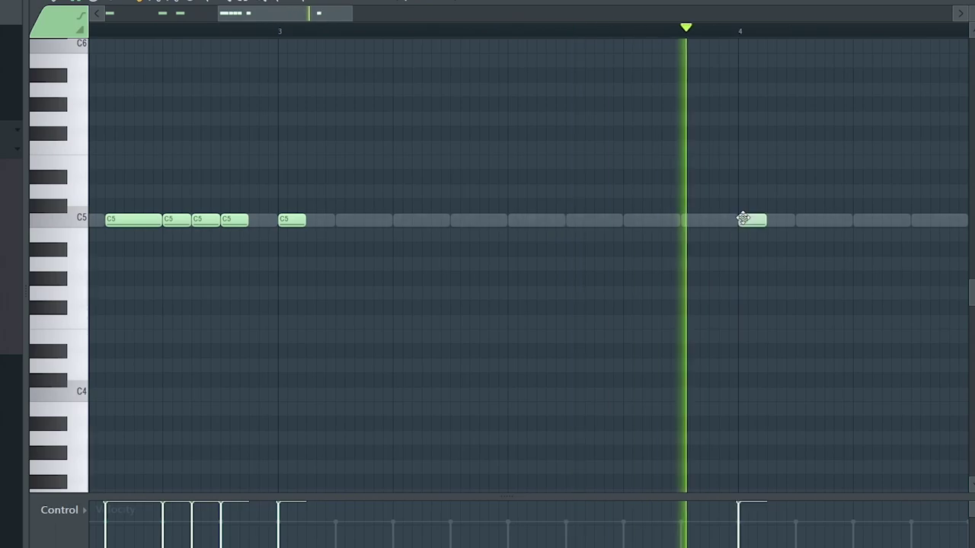
pyautogui.scroll(-2, 847, 245)
pyautogui.click(888, 219)
pyautogui.scroll(2, 853, 271)
pyautogui.click(830, 223)
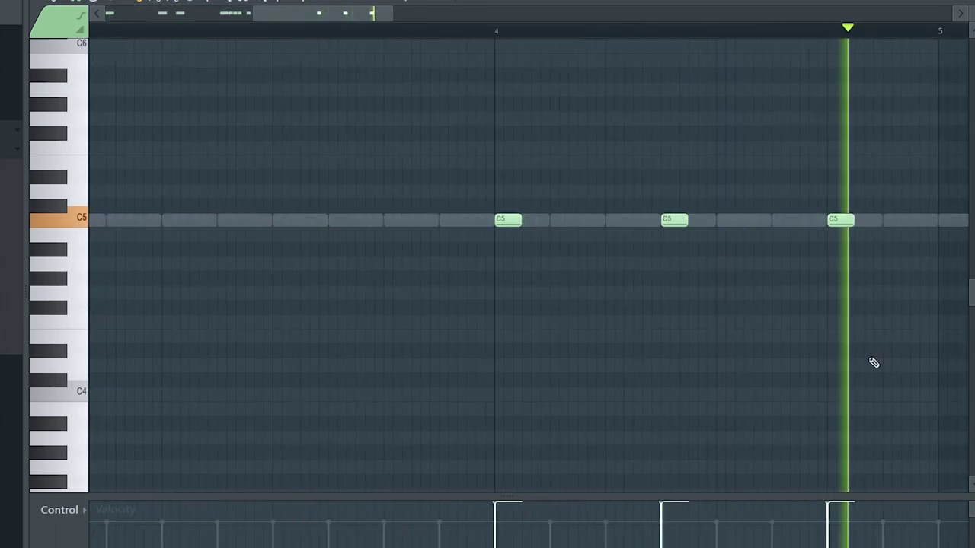
pyautogui.scroll(-3, 876, 366)
pyautogui.moveTo(731, 36); pyautogui.dragTo(90, 36)
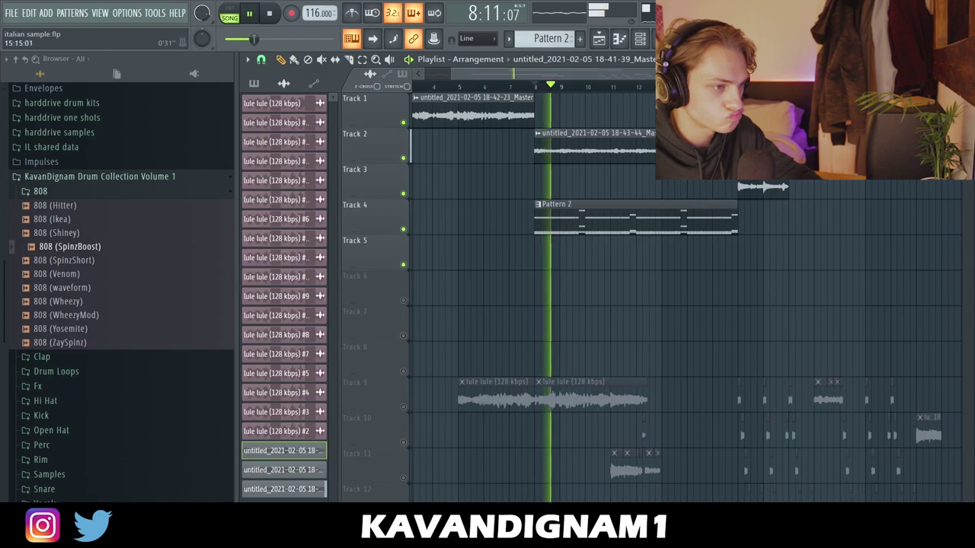
# Step: Select the playlist range from bar 8 to bar 16 over Pattern 2 and collapse the 808 sample folder
pyautogui.moveTo(736, 86); pyautogui.dragTo(533, 105)
pyautogui.click(619, 38)
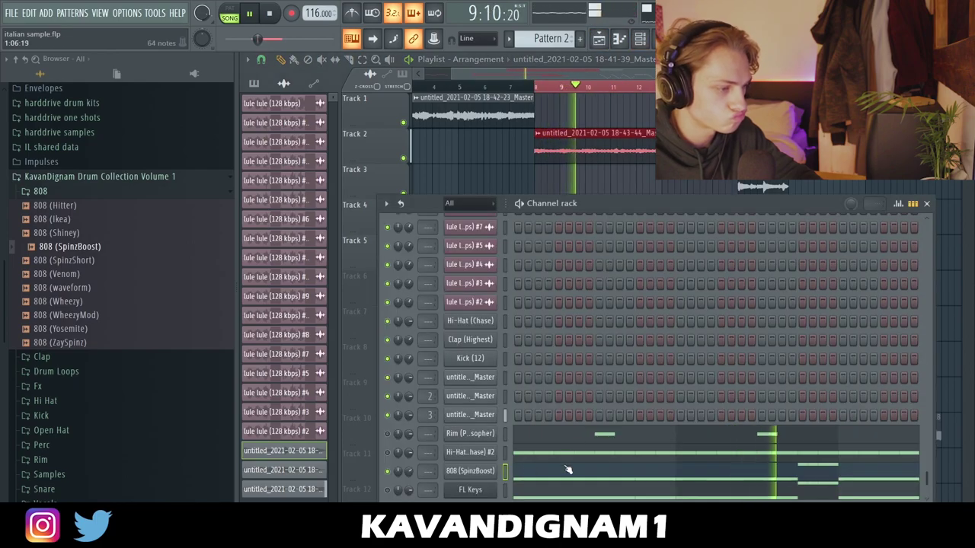
pyautogui.click(53, 194)
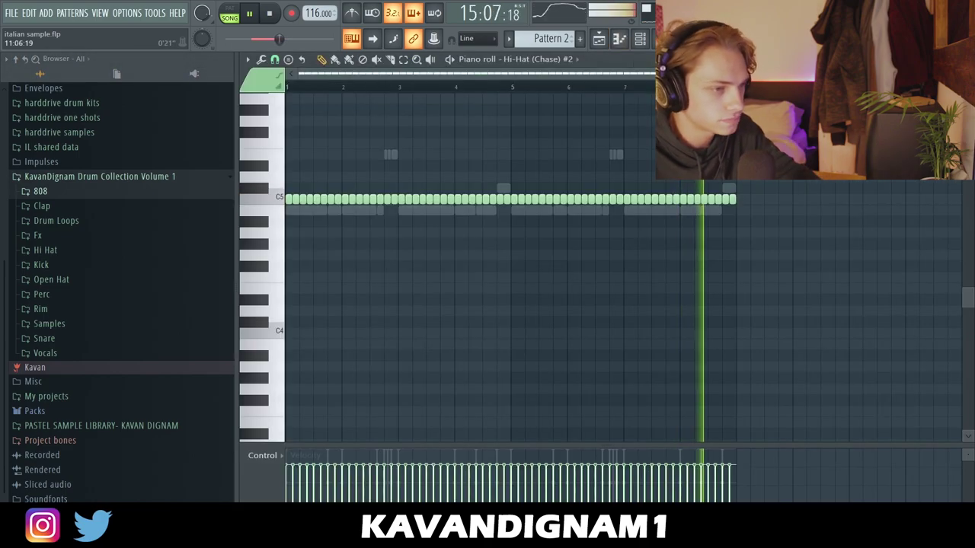
# Step: Delete the A#4 roll notes from the Hi-Hat (Chase) #2 pattern and randomize the levels of the remaining notes
pyautogui.scroll(4, 319, 72)
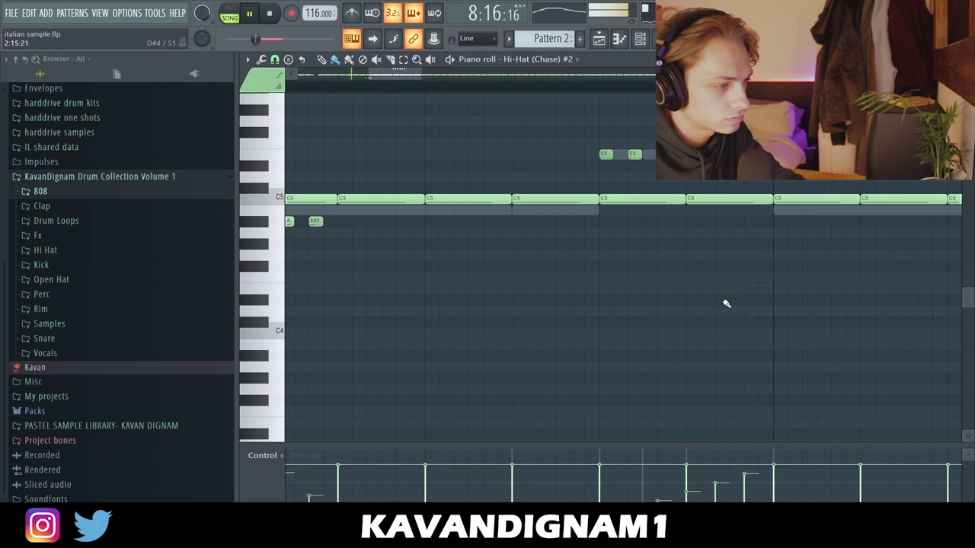
pyautogui.scroll(-3, 724, 302)
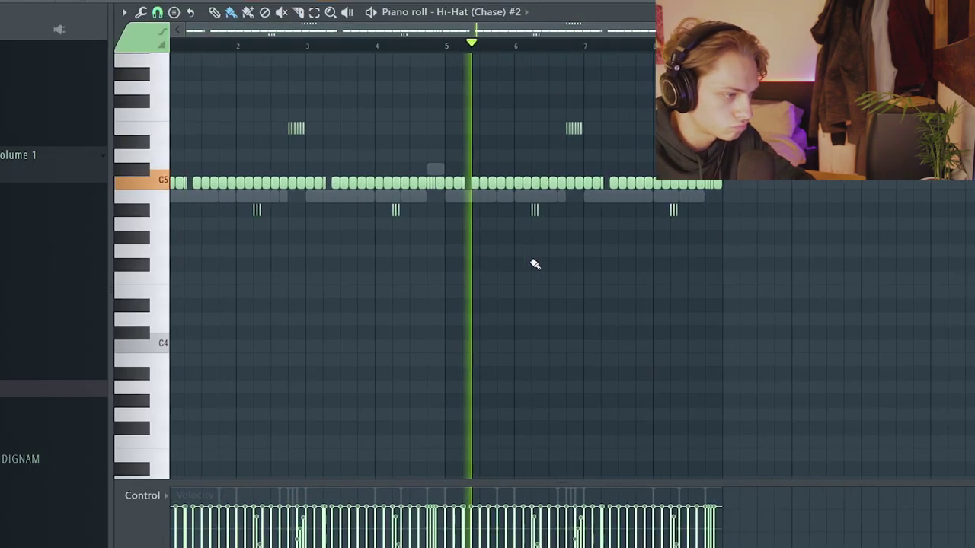
pyautogui.scroll(1, 724, 195)
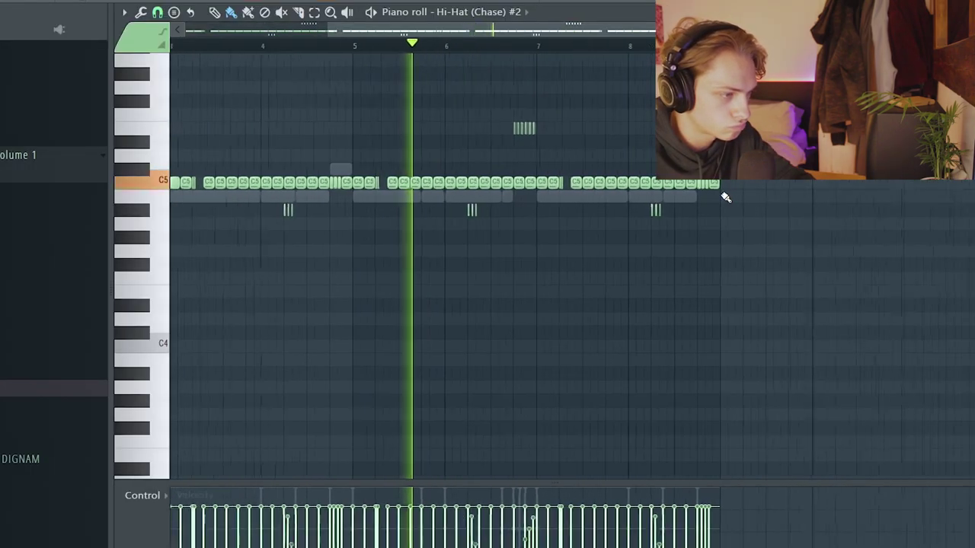
pyautogui.scroll(-1, 725, 198)
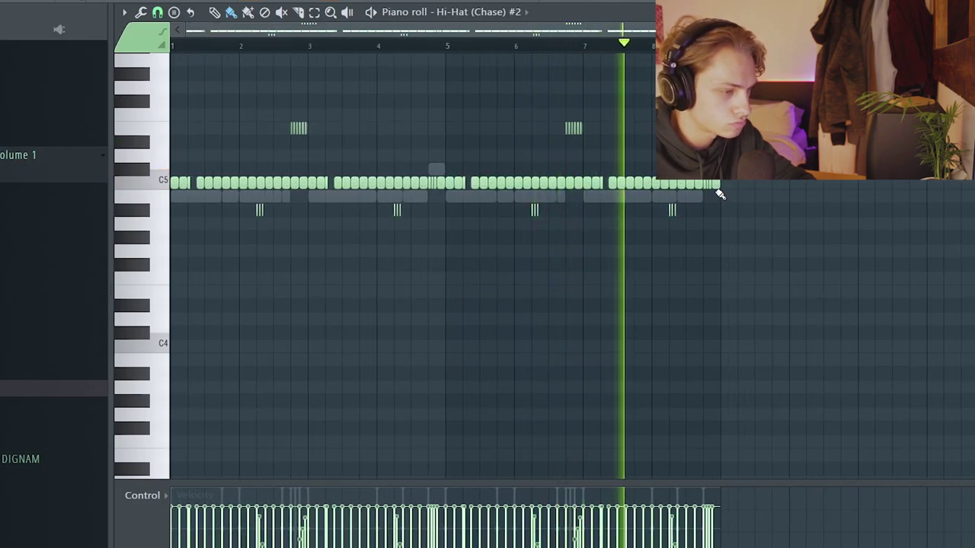
pyautogui.moveTo(718, 204); pyautogui.dragTo(220, 229)
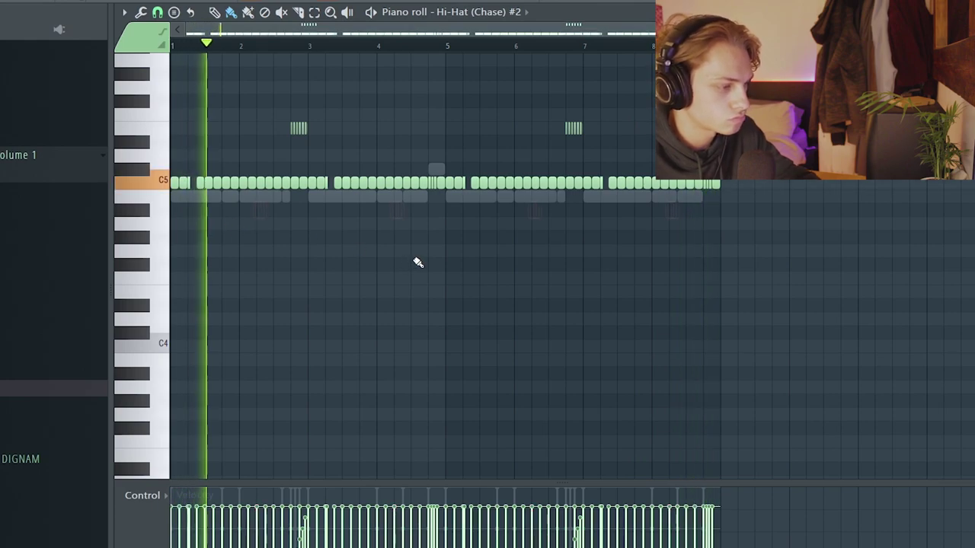
pyautogui.hotkey('alt', 'r')
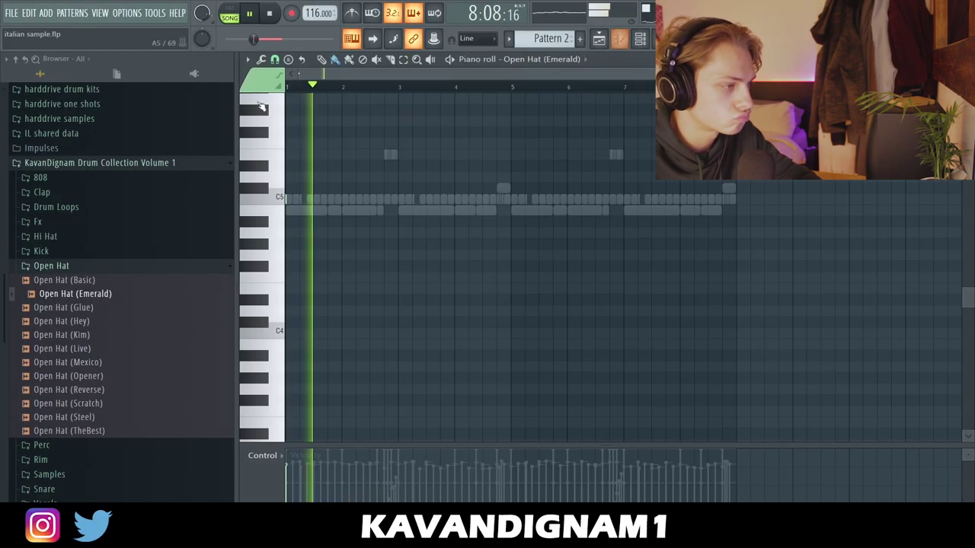
# Step: Set the snap to Line and duplicate the Open Hat (Emerald) note from bars 1–4 into bars 5–8
pyautogui.click(275, 60)
pyautogui.click(297, 89)
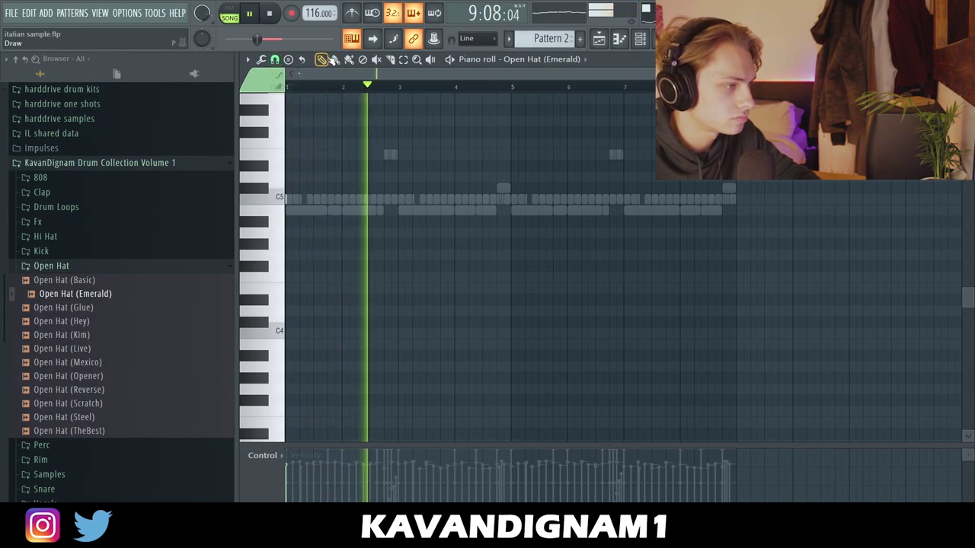
pyautogui.moveTo(514, 90); pyautogui.dragTo(289, 90)
pyautogui.hotkey('ctrl', 'b')
pyautogui.keyDown('ctrl'); pyautogui.click(615, 282); pyautogui.keyUp('ctrl')
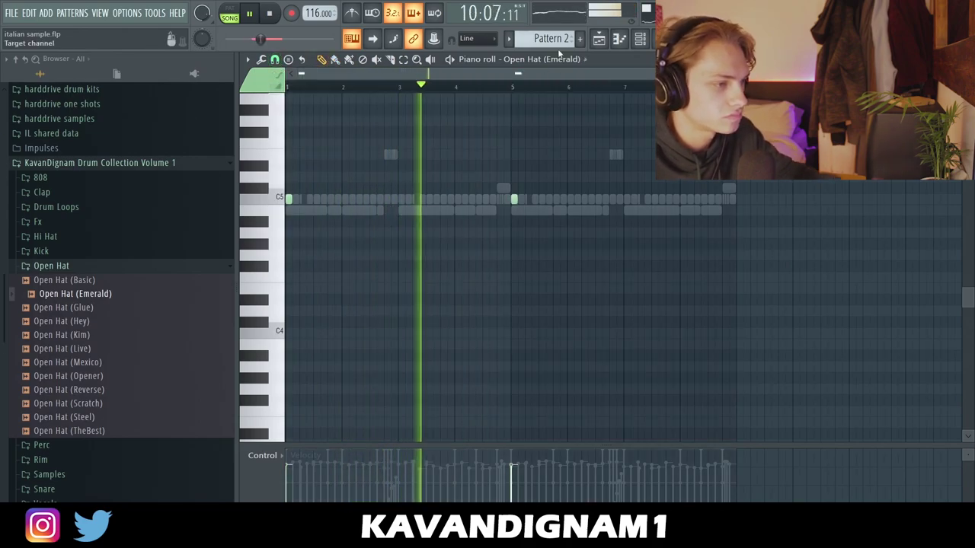
pyautogui.click(640, 38)
# Step: Audition the Open Hat (TheBest) notes around the start of bar 3
pyautogui.press('space')
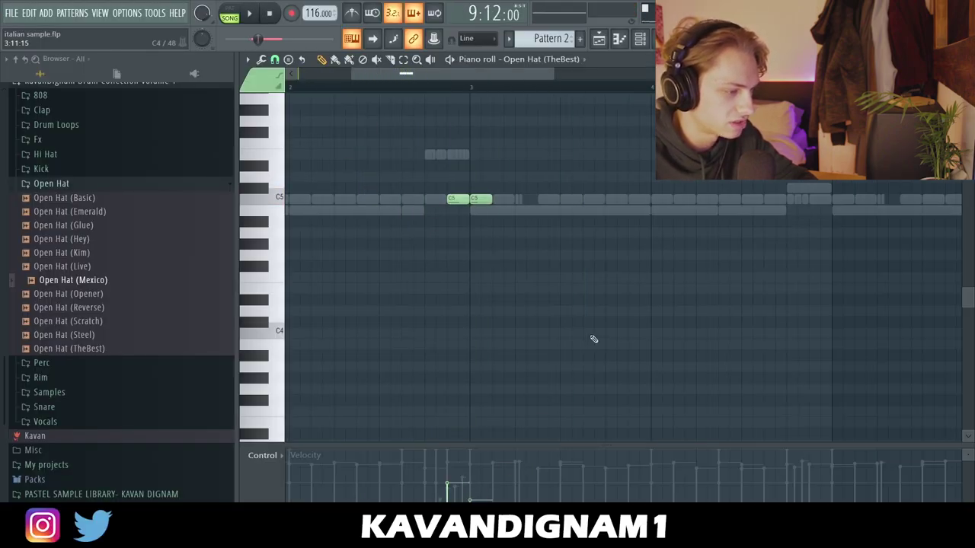
pyautogui.scroll(-3, 554, 320)
pyautogui.press('space')
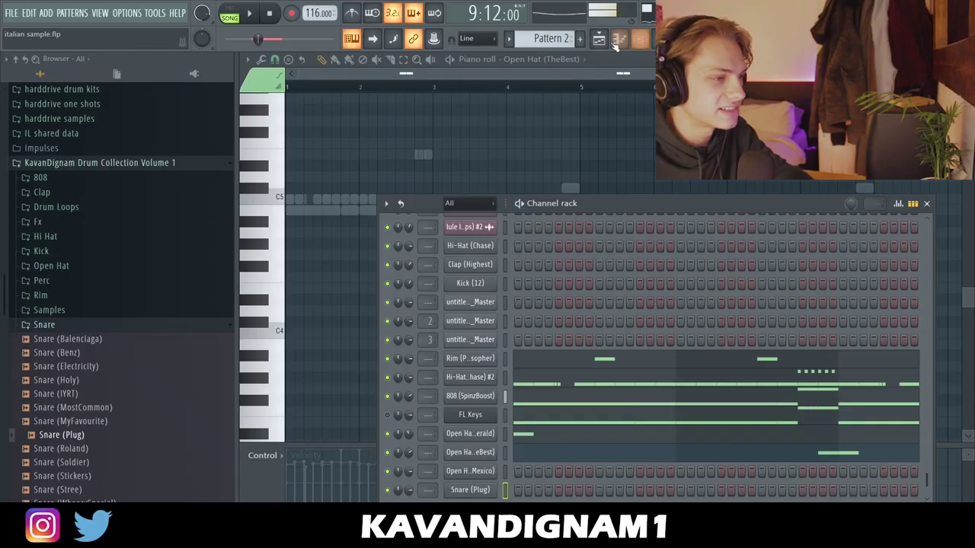
# Step: Play the Snare (Plug) pattern, switching its note control lane to Pan and back to Velocity
pyautogui.press('F6')
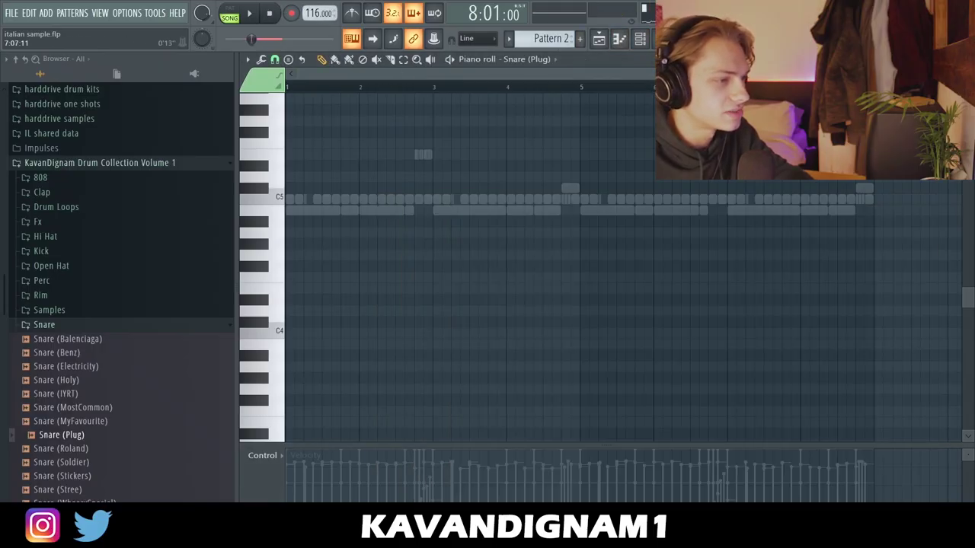
pyautogui.press('space')
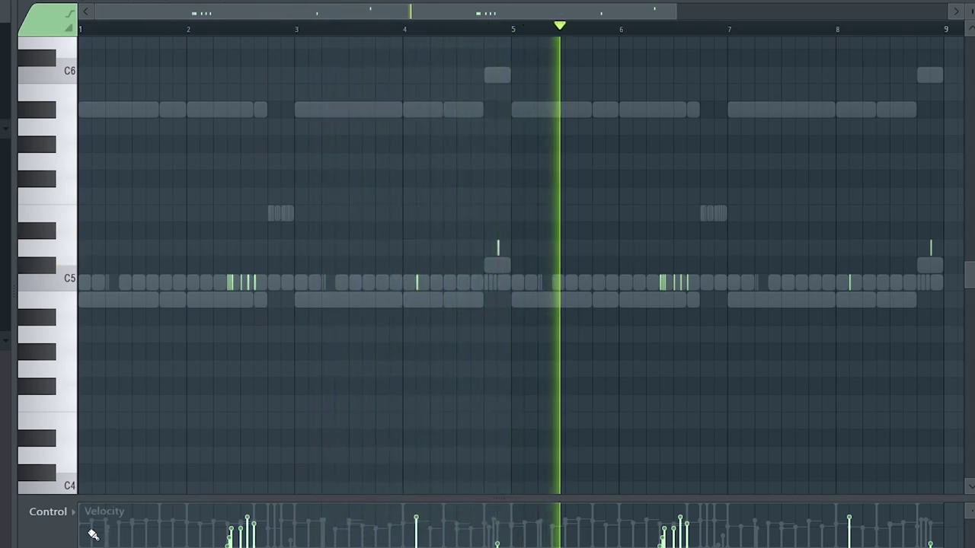
pyautogui.click(61, 519)
pyautogui.click(102, 505)
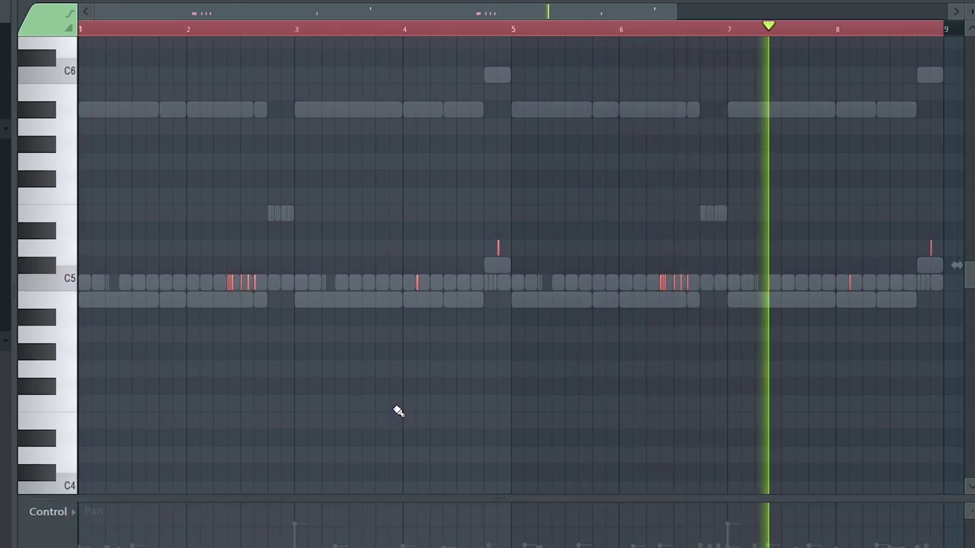
pyautogui.scroll(3, 190, 462)
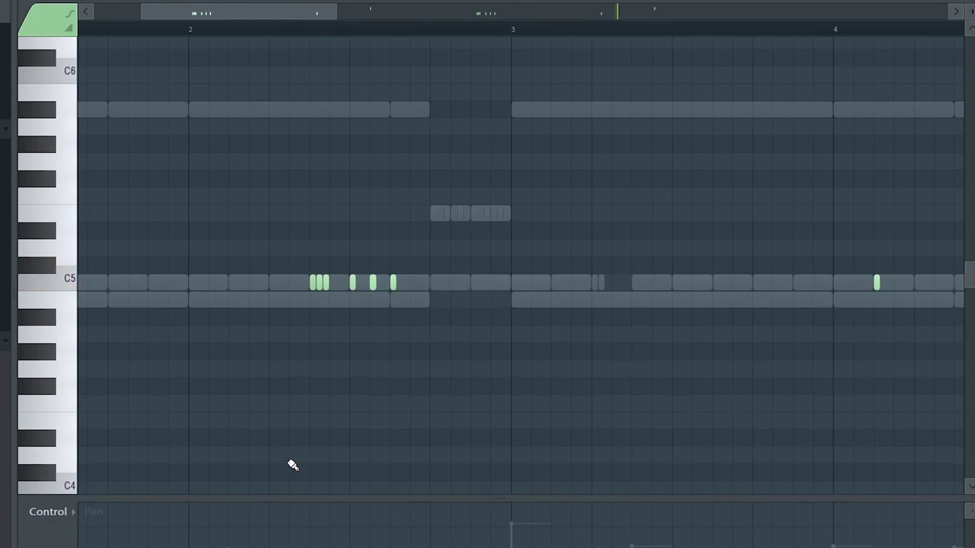
pyautogui.scroll(-3, 293, 465)
pyautogui.click(50, 512)
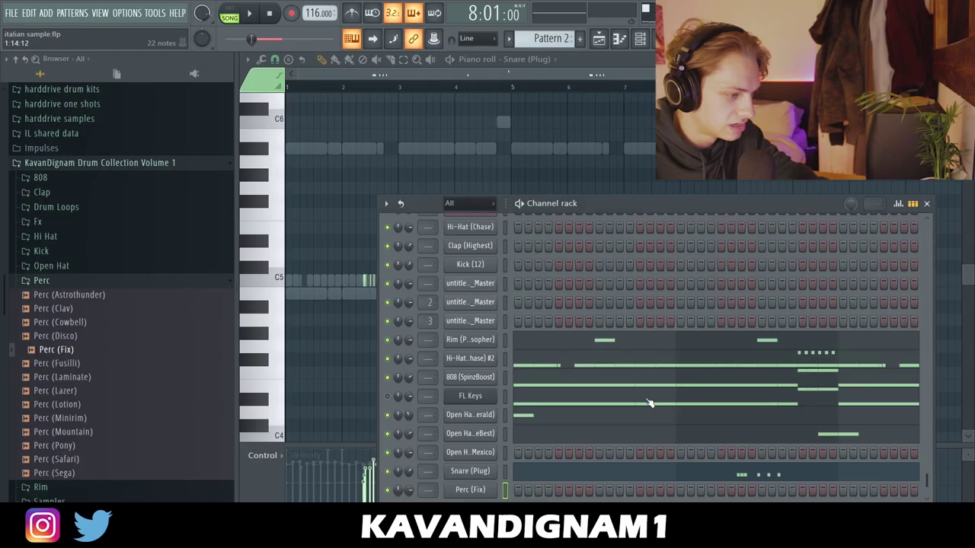
# Step: Play the pattern with the Perc (Fix) hits and delete the unused Open Hat (Mexico) channel
pyautogui.scroll(-1, 649, 403)
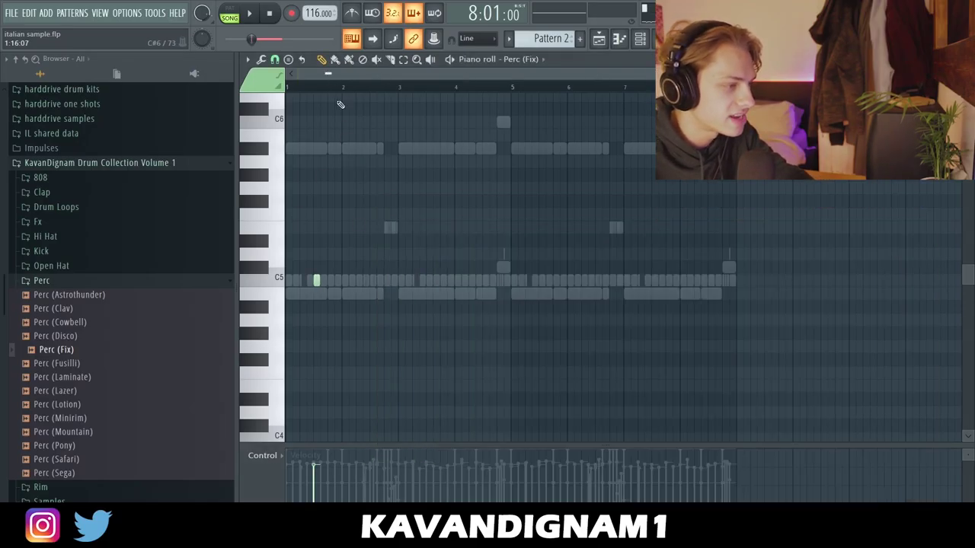
pyautogui.press('space')
pyautogui.press('F6')
pyautogui.click(679, 189)
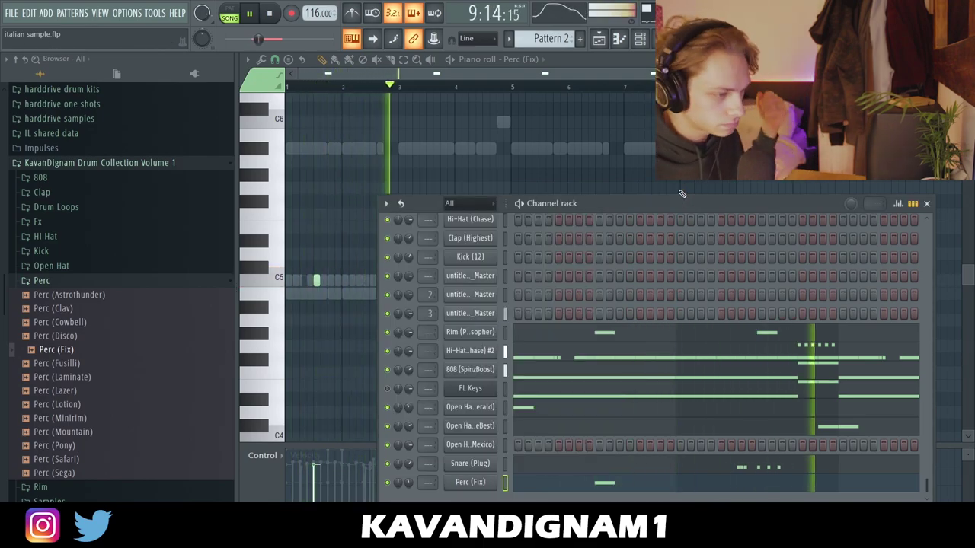
pyautogui.rightClick(493, 444)
pyautogui.click(532, 480)
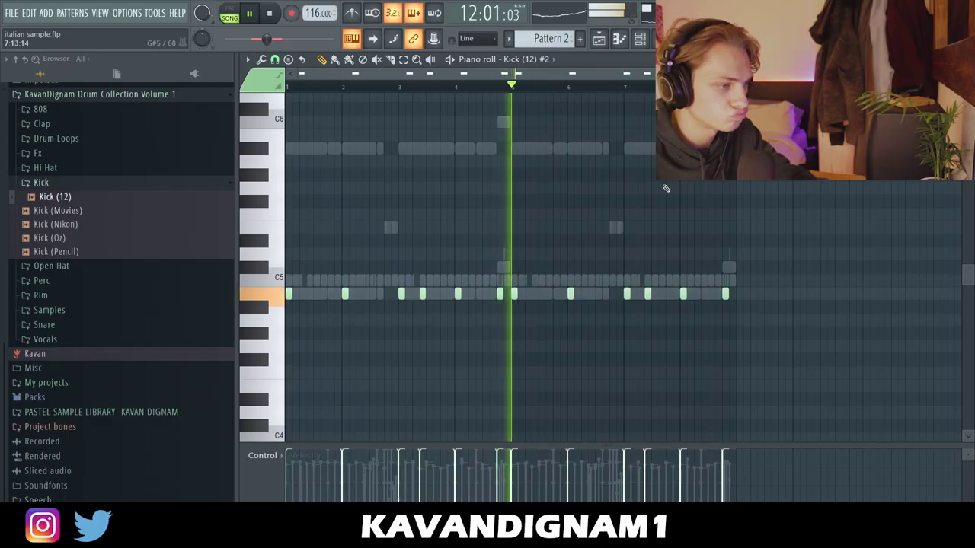
# Step: Show the channel rack and collapse the Kick sample folder
pyautogui.click(640, 39)
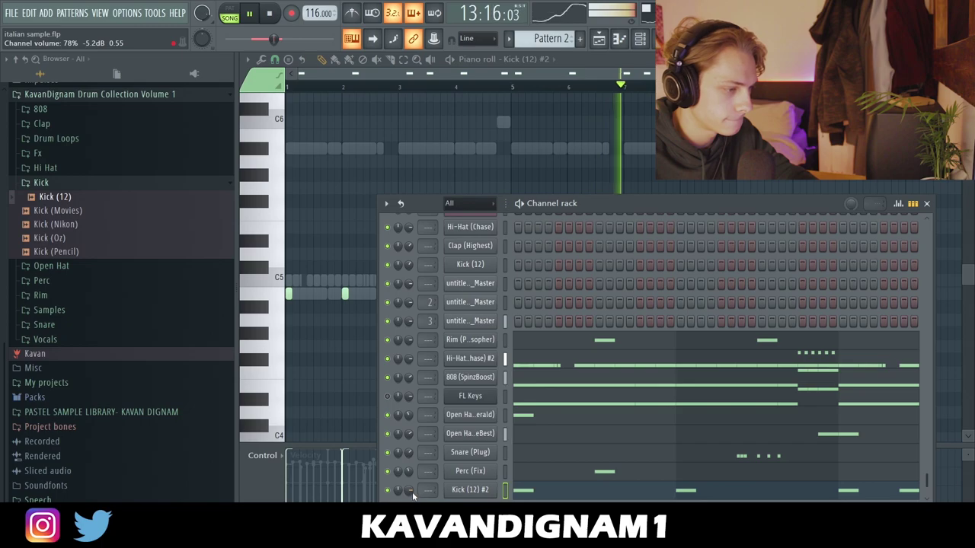
pyautogui.click(36, 184)
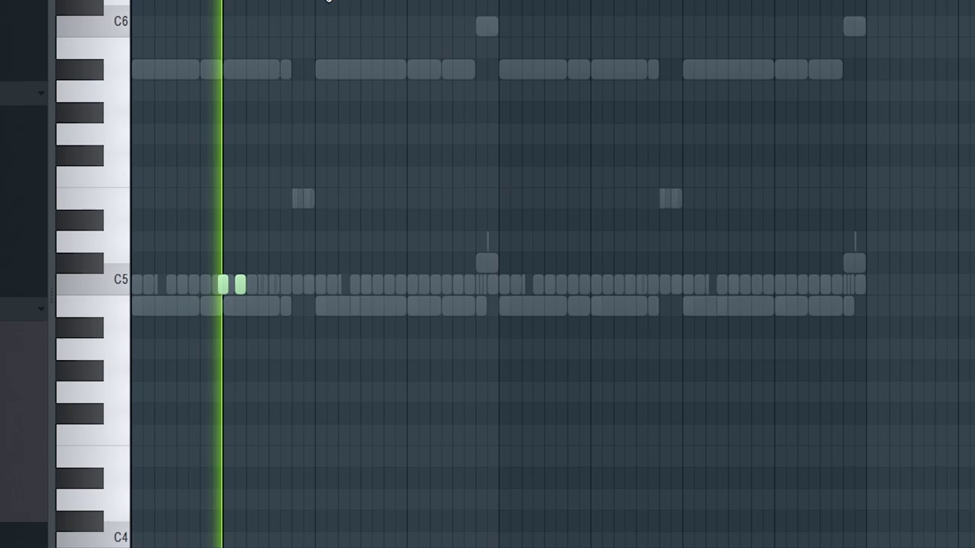
# Step: Duplicate the two C5 notes from bars 1–2 into bars 3–4 and delete the originals
pyautogui.moveTo(326, 0); pyautogui.dragTo(134, 1)
pyautogui.hotkey('ctrl', 'b')
pyautogui.hotkey('ctrl', 'd')
pyautogui.rightClick(240, 286)
pyautogui.rightClick(222, 286)
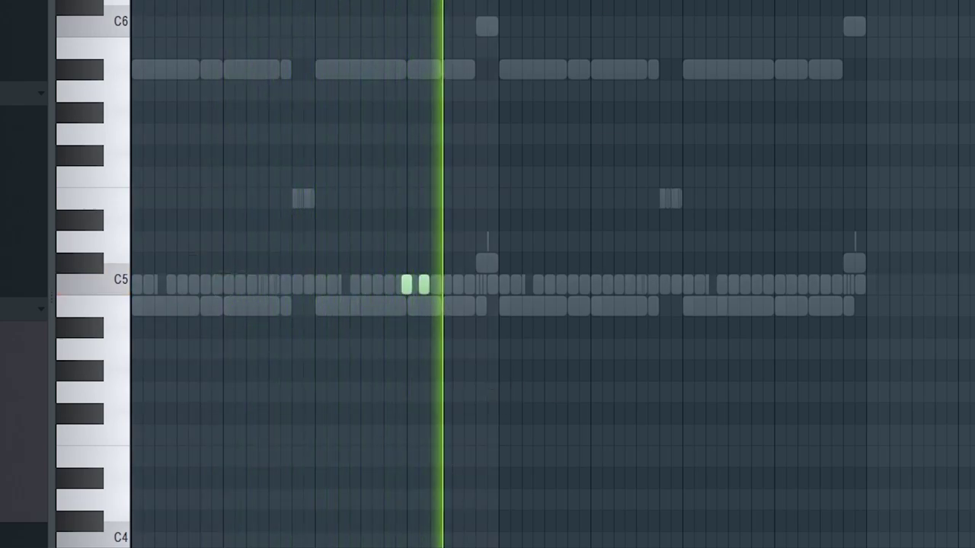
# Step: Duplicate bars 1–4 with their pair of C5 notes into bars 5–8 and clear the selection
pyautogui.moveTo(498, 1); pyautogui.dragTo(16, 185)
pyautogui.hotkey('ctrl', 'b')
pyautogui.hotkey('ctrl', 'd')
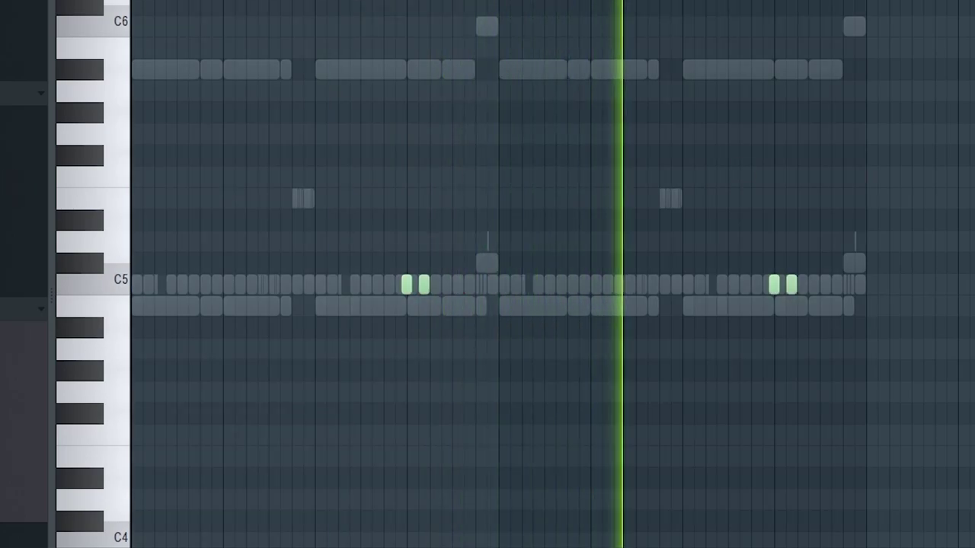
# Step: Add Effectrix to the Hi-Hat (Chase) #2 mixer track with one Reverse block at step 23, and play the pattern
pyautogui.press('F6')
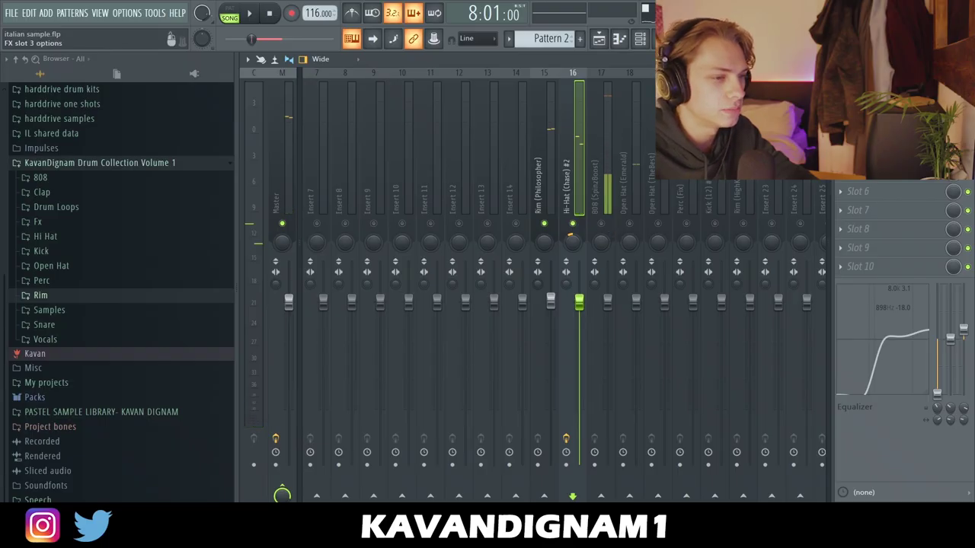
pyautogui.click(861, 134)
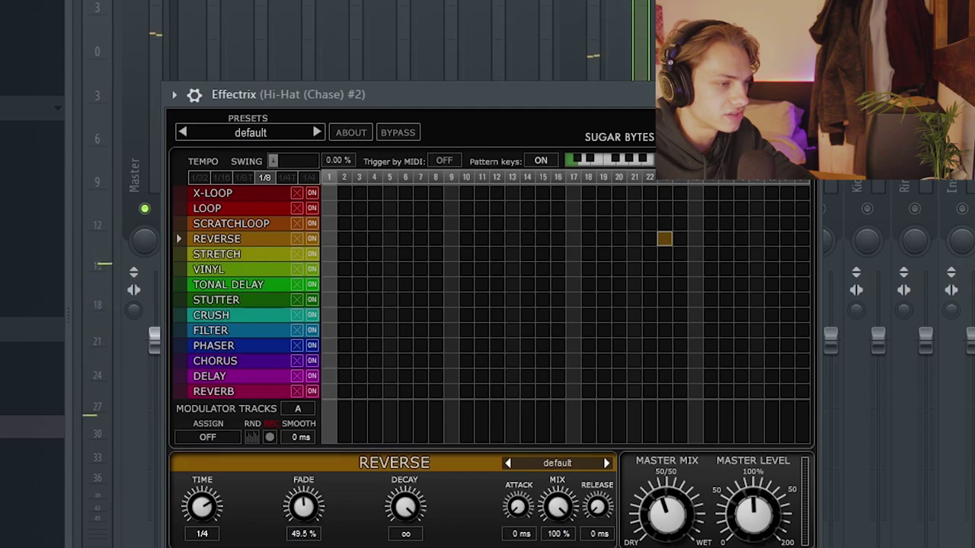
pyautogui.press('Escape')
pyautogui.press('space')
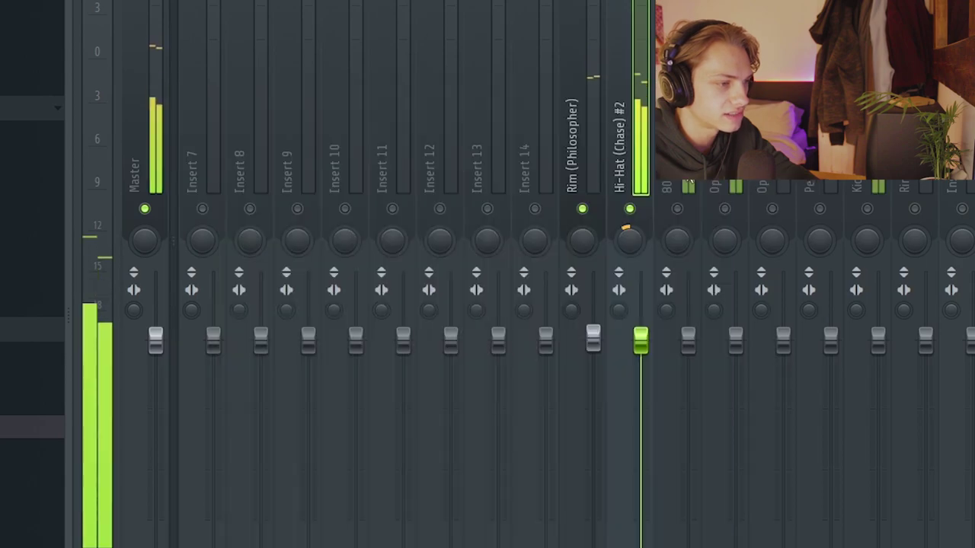
pyautogui.click(548, 222)
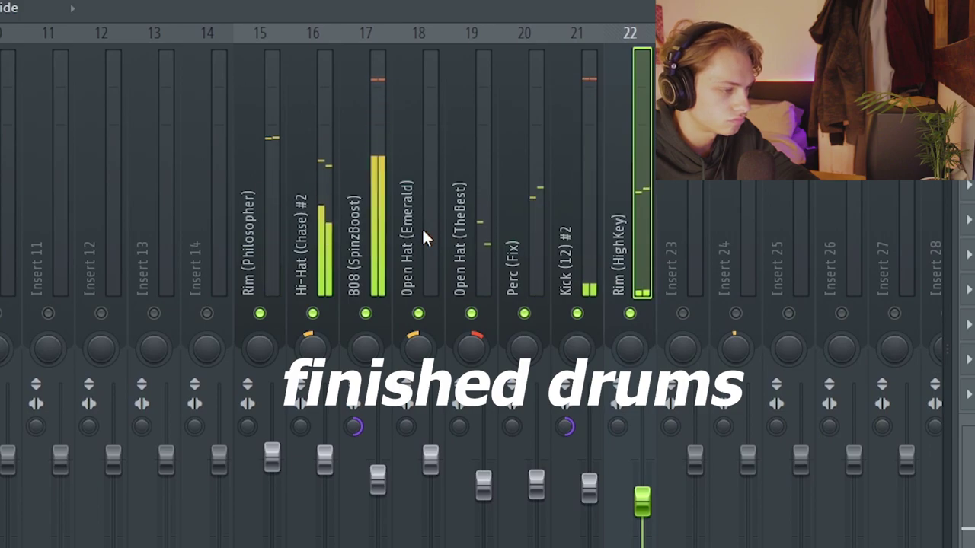
# Step: Raise the volume of the Hi-Hat (Chase) #2 mixer track slightly and bring the rendered loop's track into view
pyautogui.moveTo(326, 459); pyautogui.dragTo(336, 453)
pyautogui.hscroll(5, 357, 191)
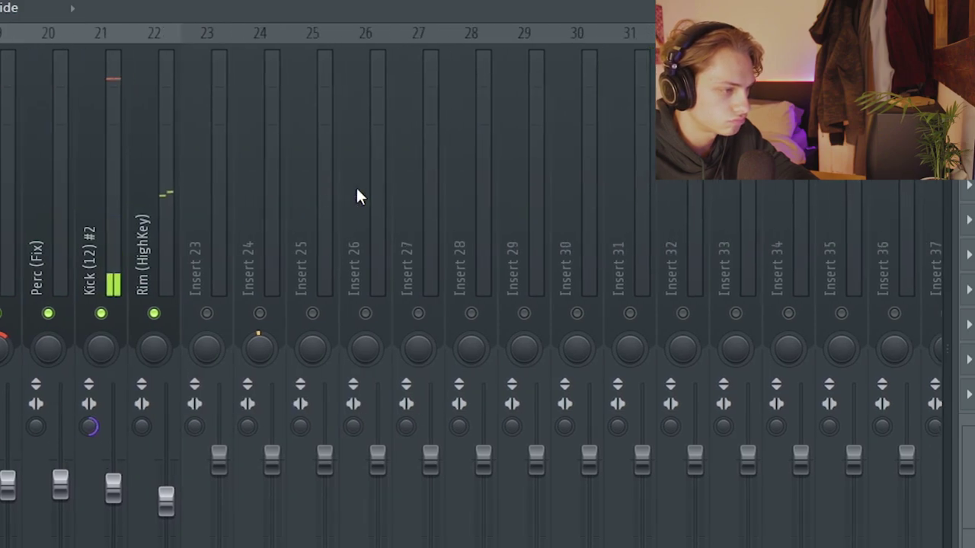
pyautogui.hscroll(-10, 357, 191)
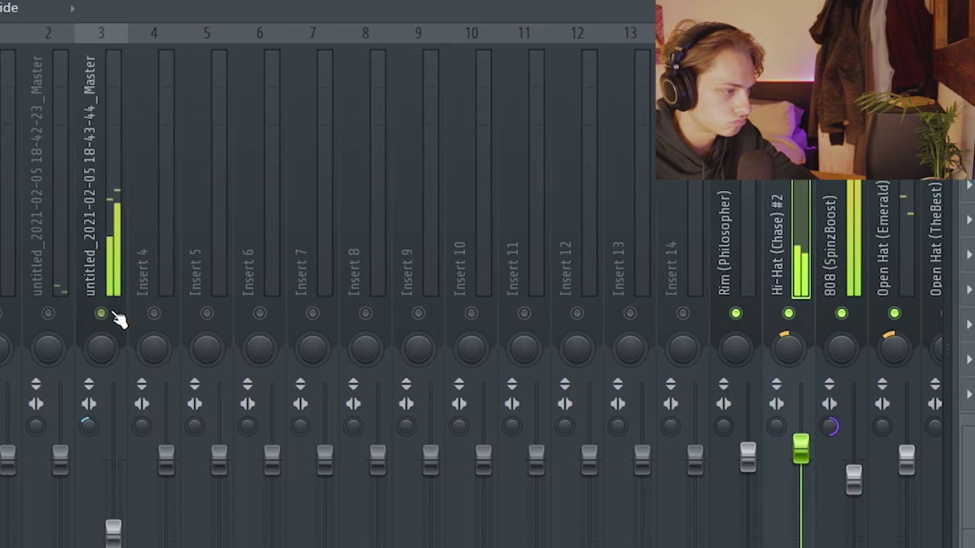